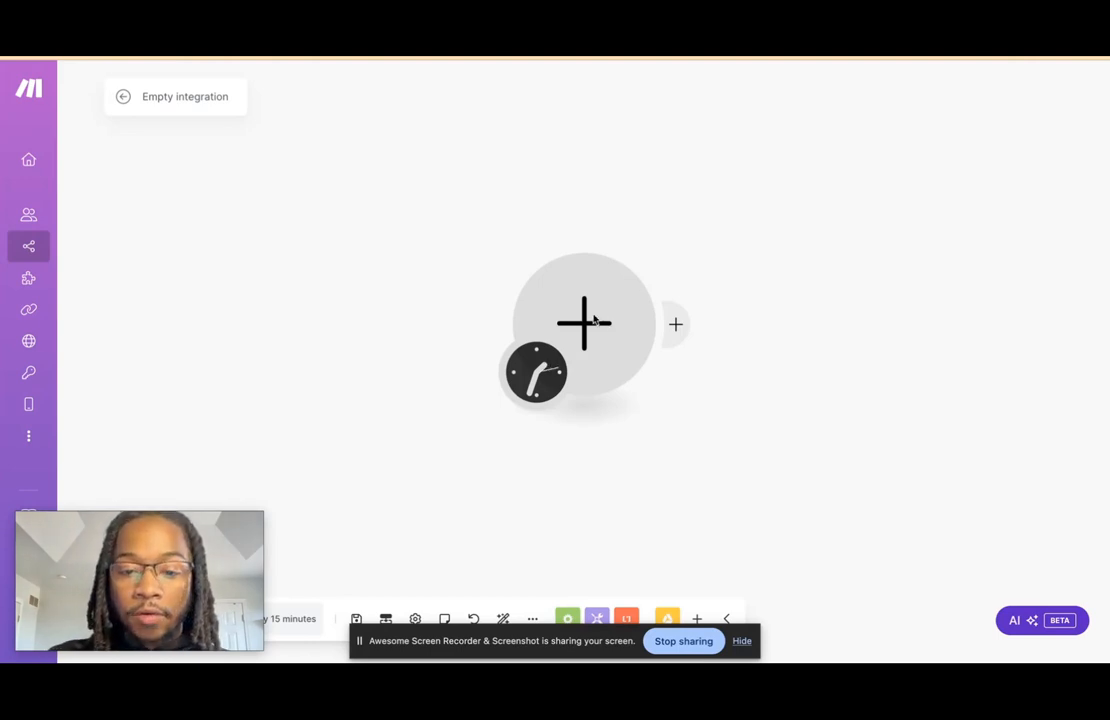
# - Add a Google Drive Download a File module as the first module of the empty scenario
pyautogui.click(584, 325)
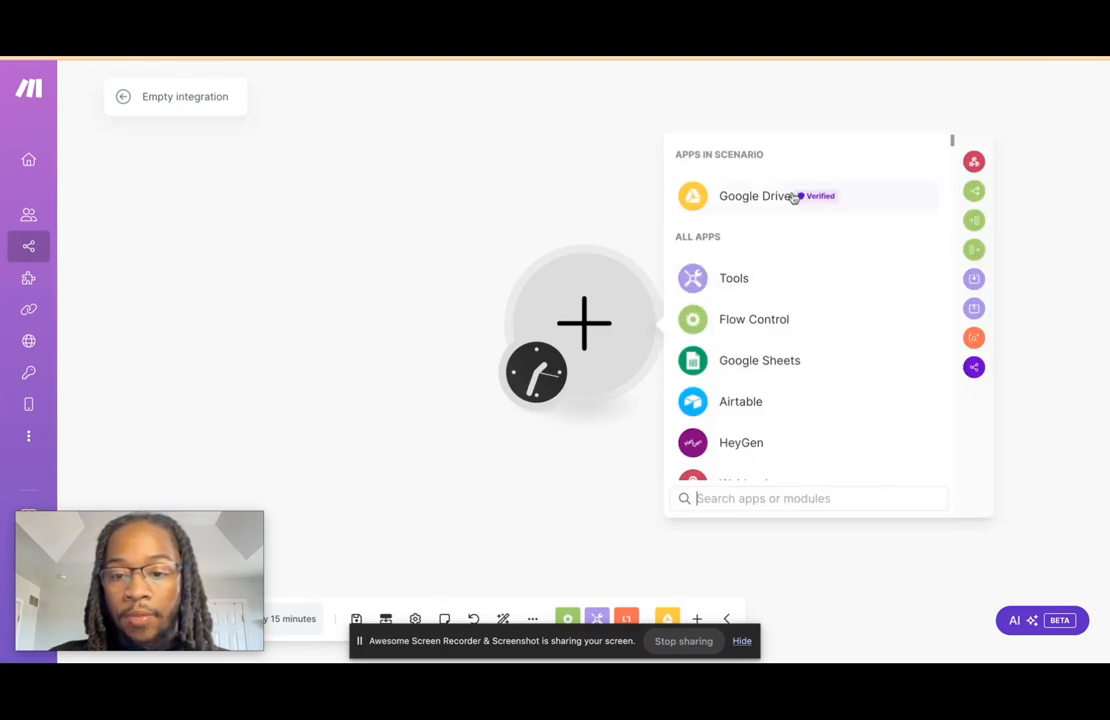
pyautogui.click(753, 207)
pyautogui.scroll(-2, 907, 379)
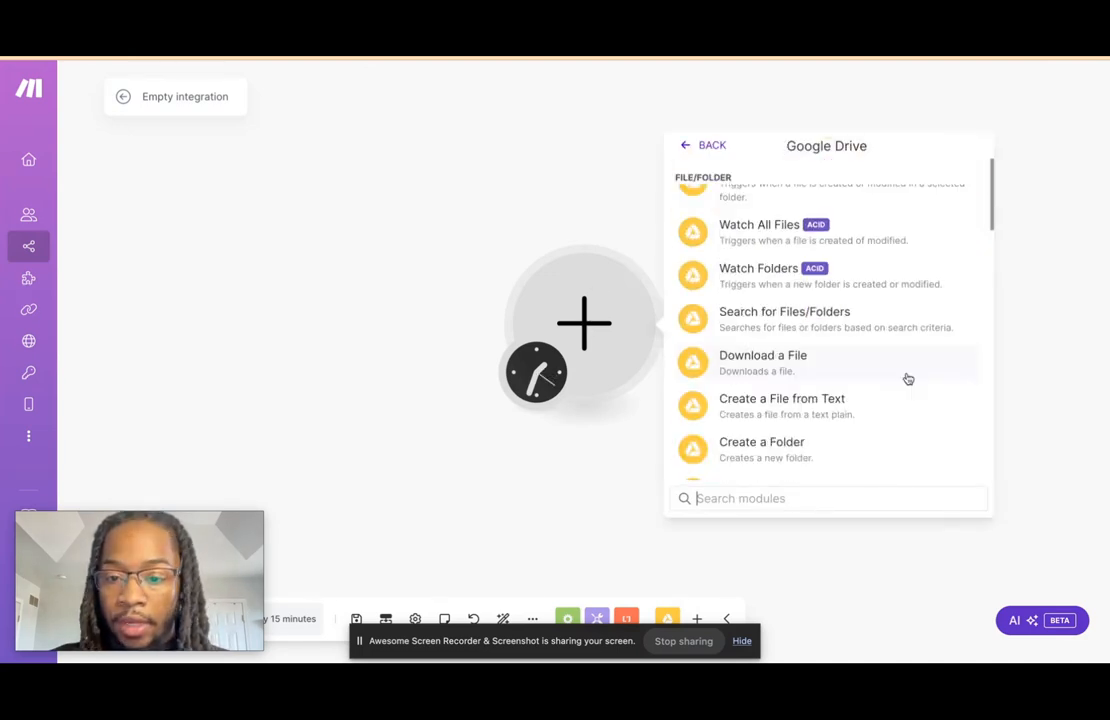
pyautogui.click(828, 362)
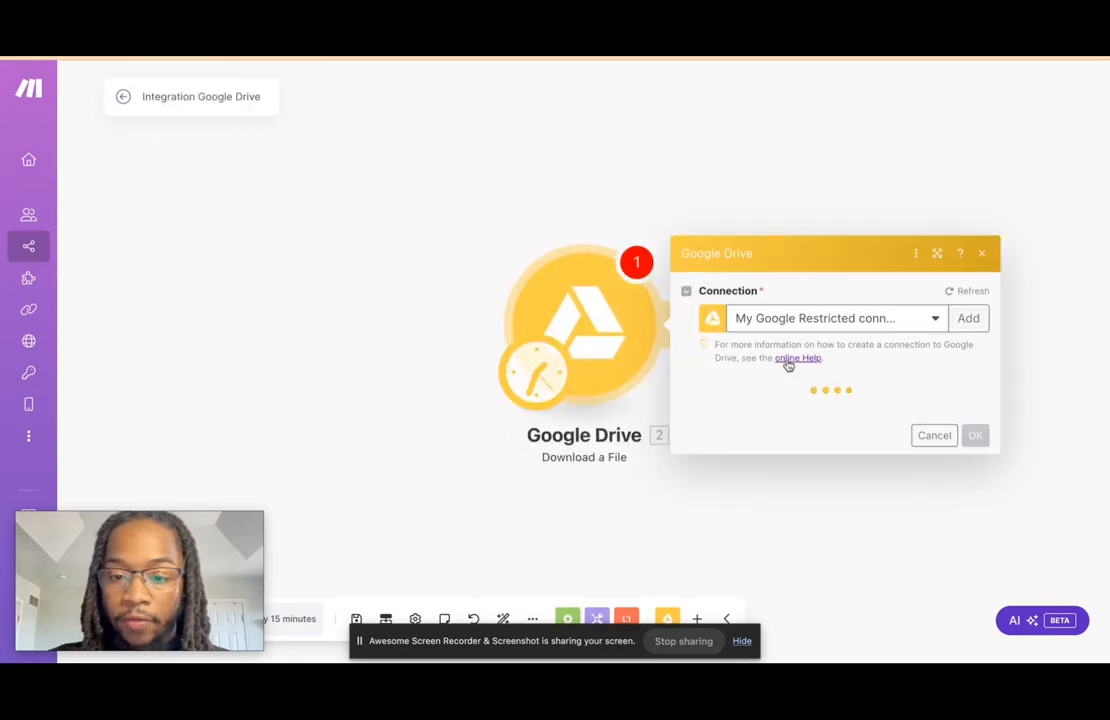
# - Configure the download to pick the Untitled-report-Dec file from the list in My Drive, and save the module
pyautogui.click(780, 405)
pyautogui.click(780, 401)
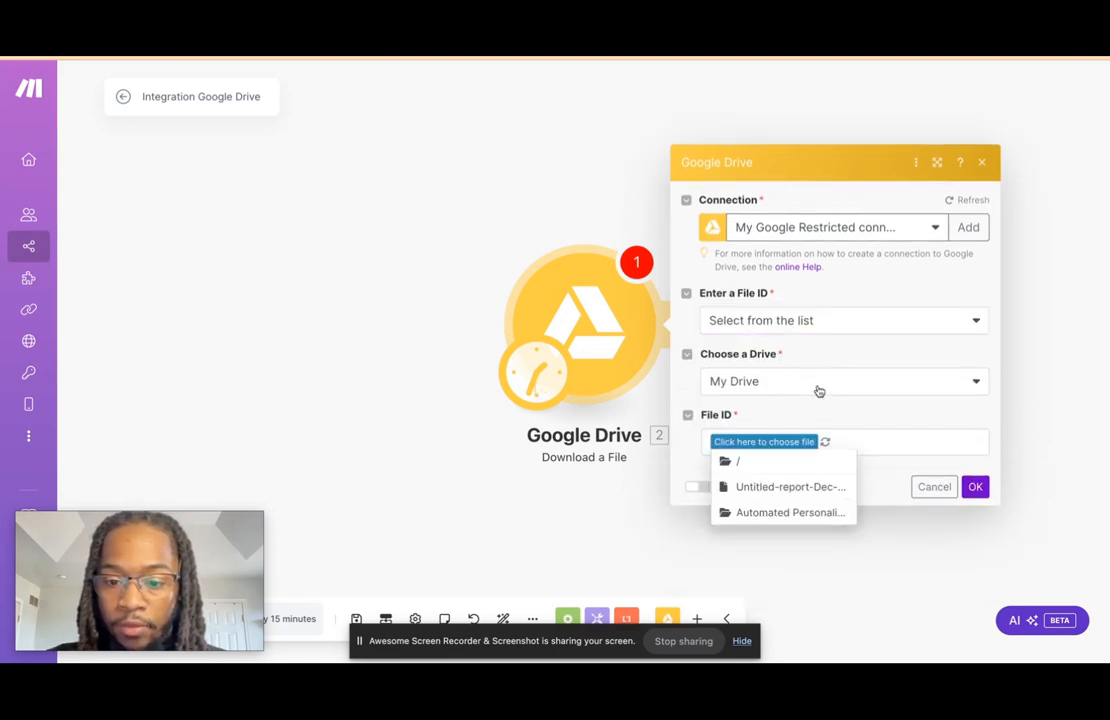
pyautogui.click(785, 488)
pyautogui.click(976, 488)
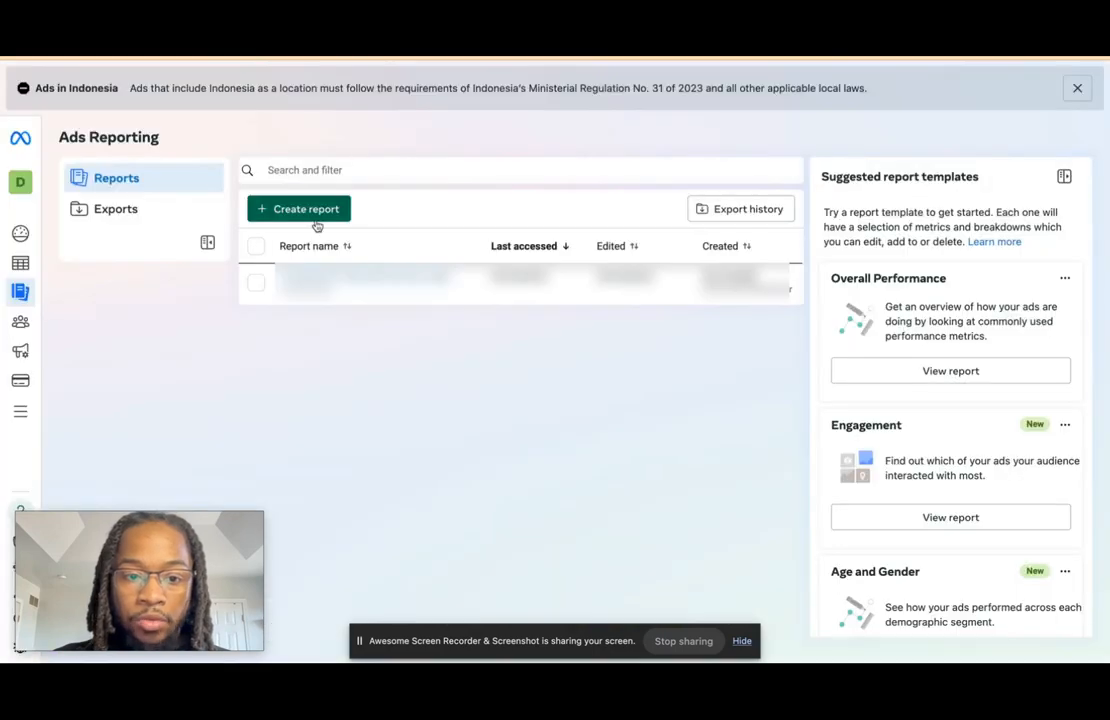
# - In Meta Ads Reporting, create an untitled report for a single ad account using the Pivot table layout
pyautogui.click(323, 211)
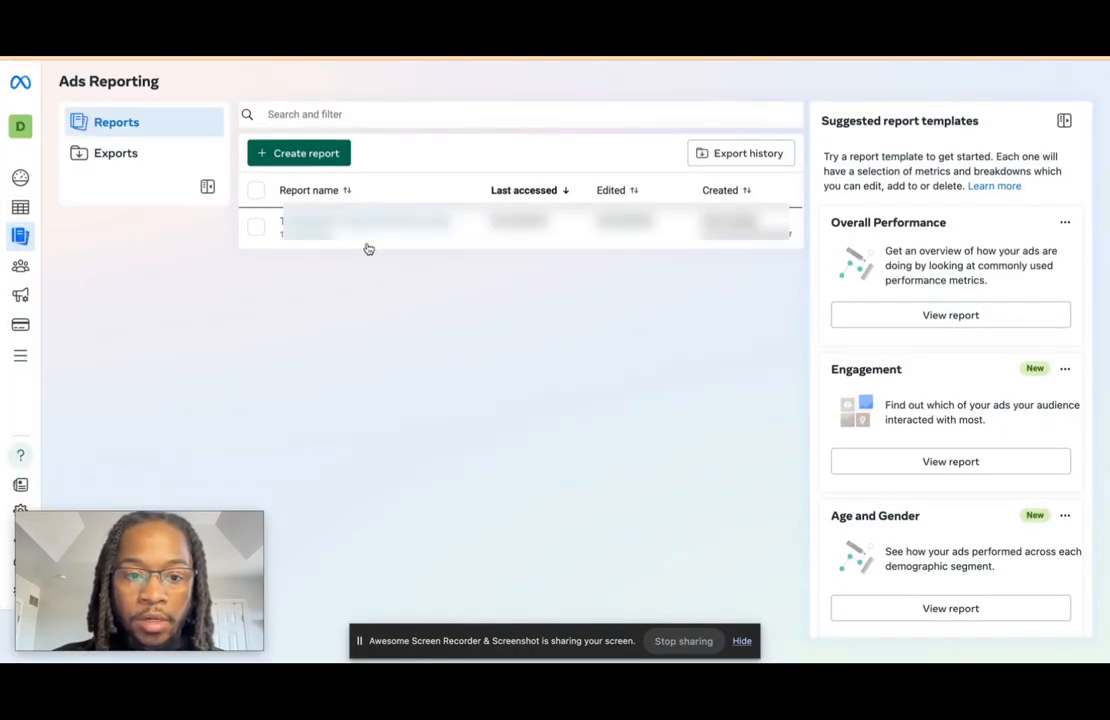
pyautogui.click(339, 158)
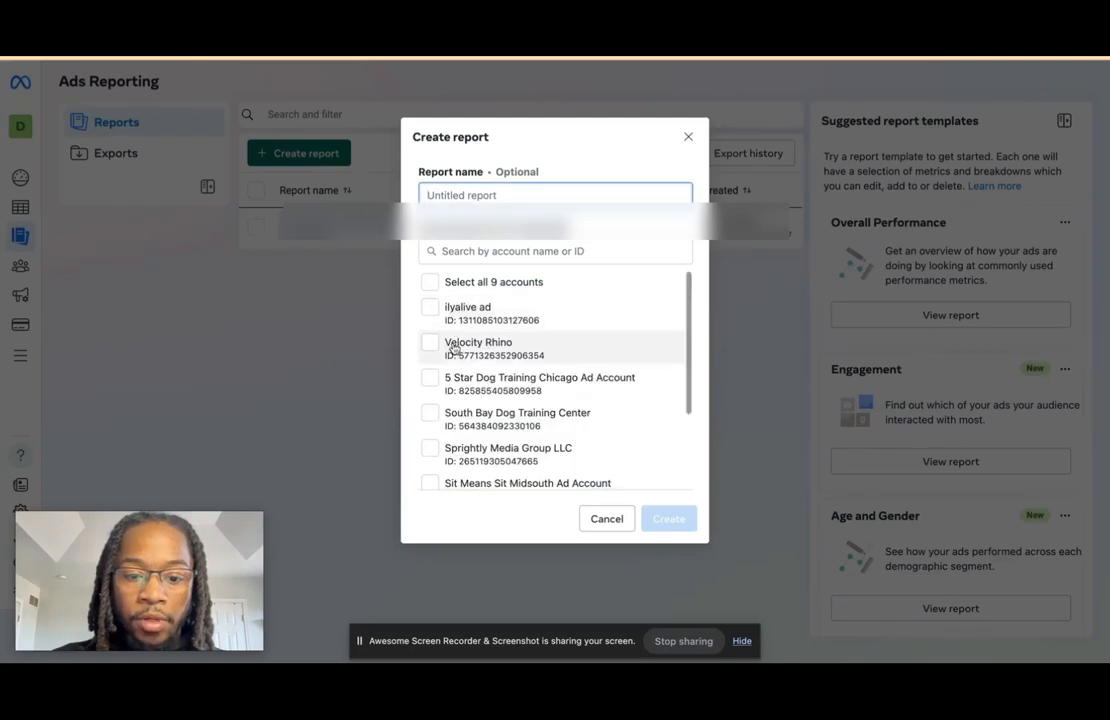
pyautogui.scroll(-5, 555, 380)
pyautogui.click(429, 363)
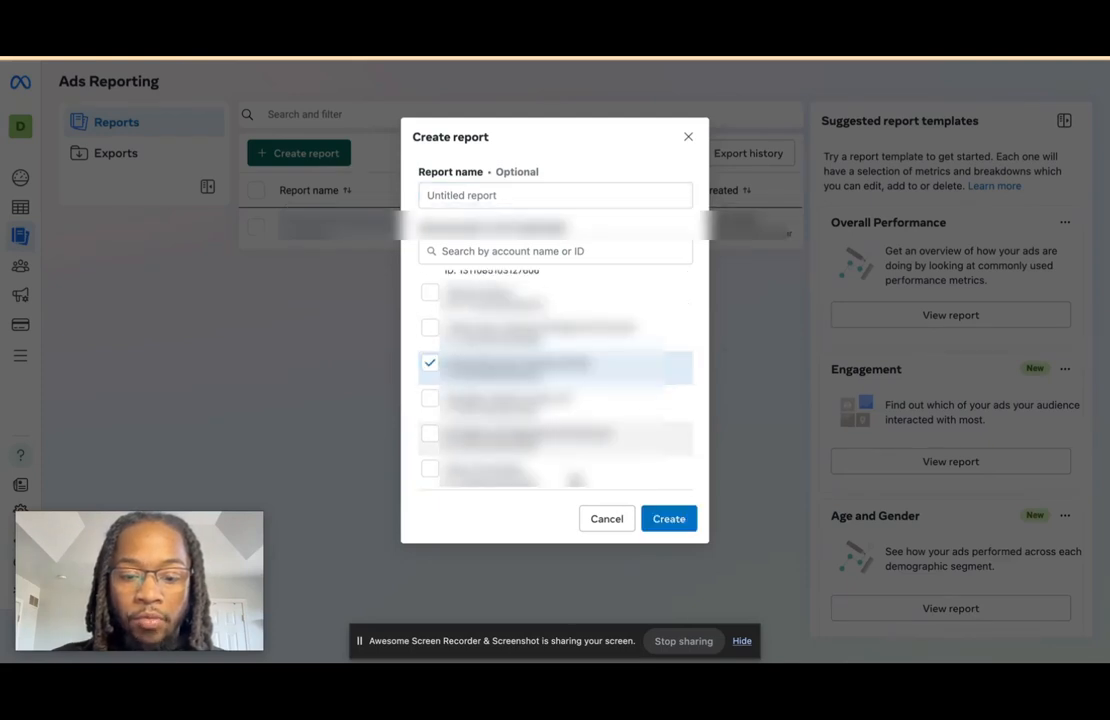
pyautogui.click(670, 518)
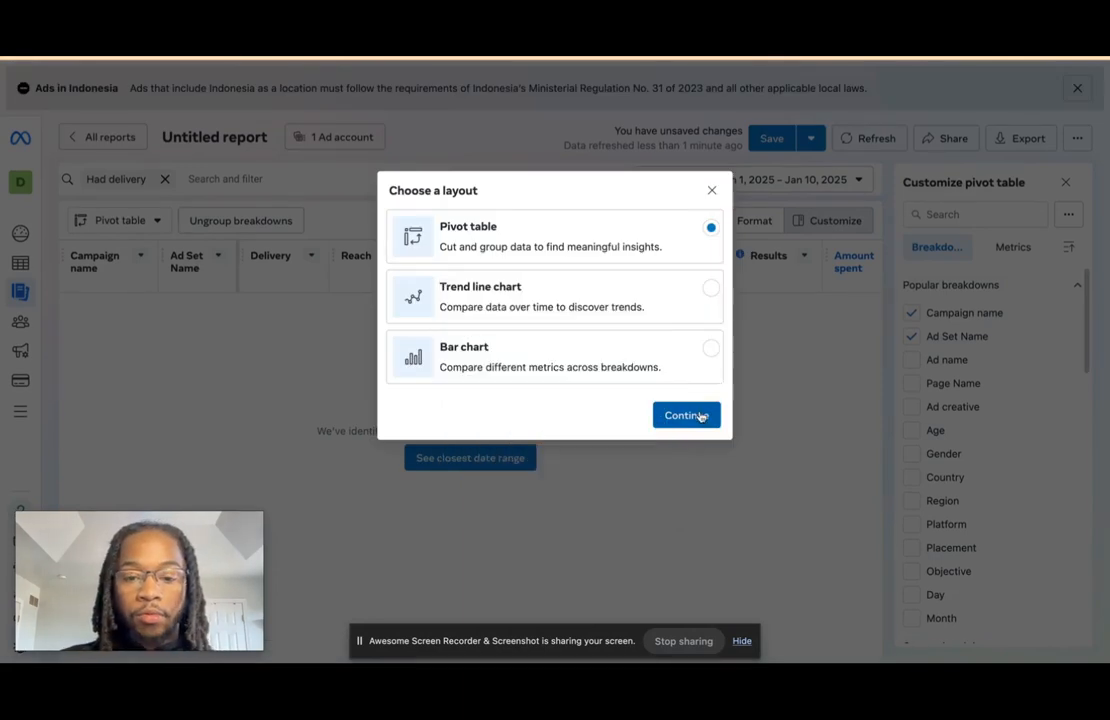
pyautogui.click(686, 415)
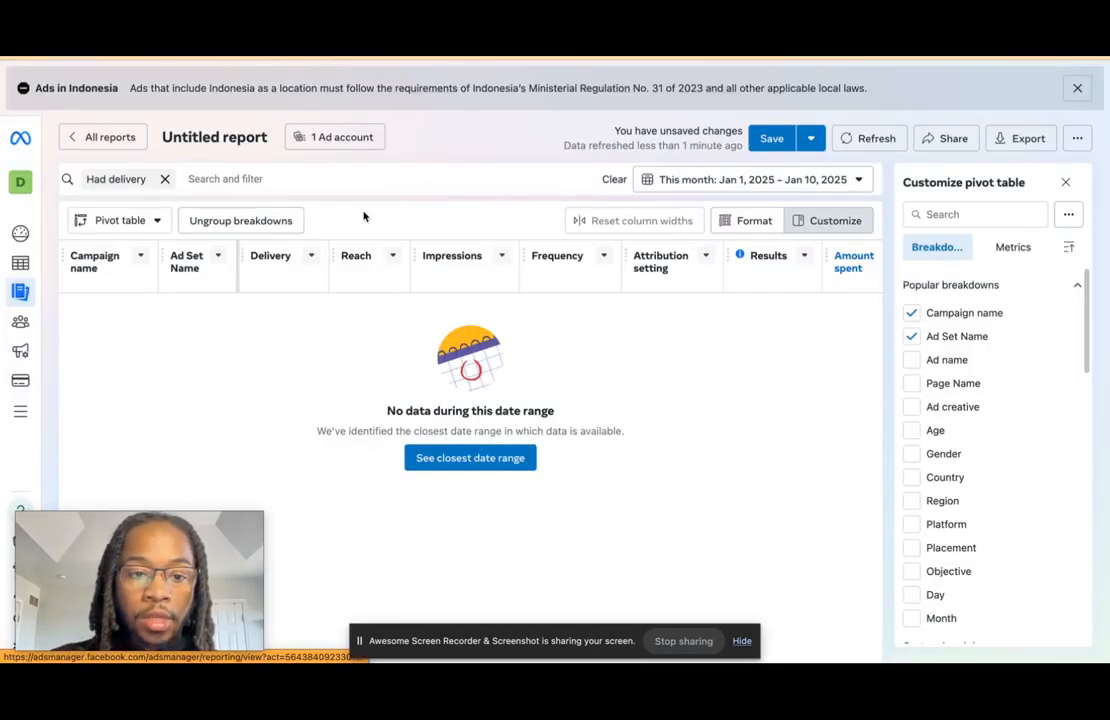
# - Examine the scheduled email delivery options in the report settings, including the weekly days, and discard the changes
pyautogui.click(303, 137)
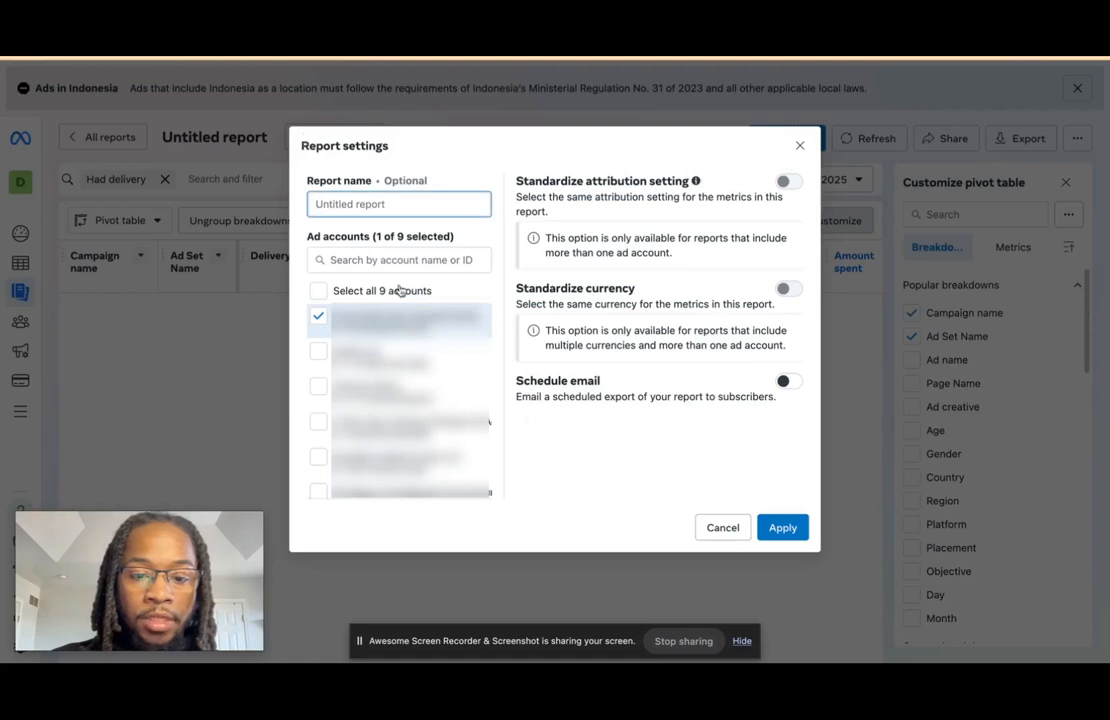
pyautogui.click(786, 383)
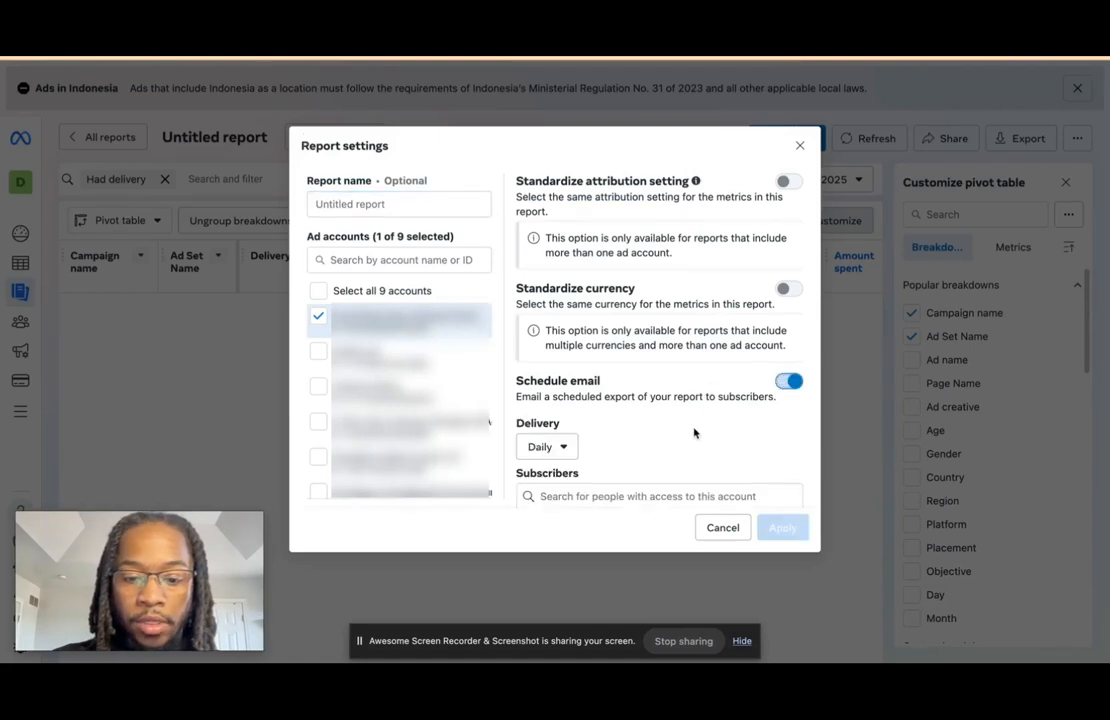
pyautogui.click(553, 450)
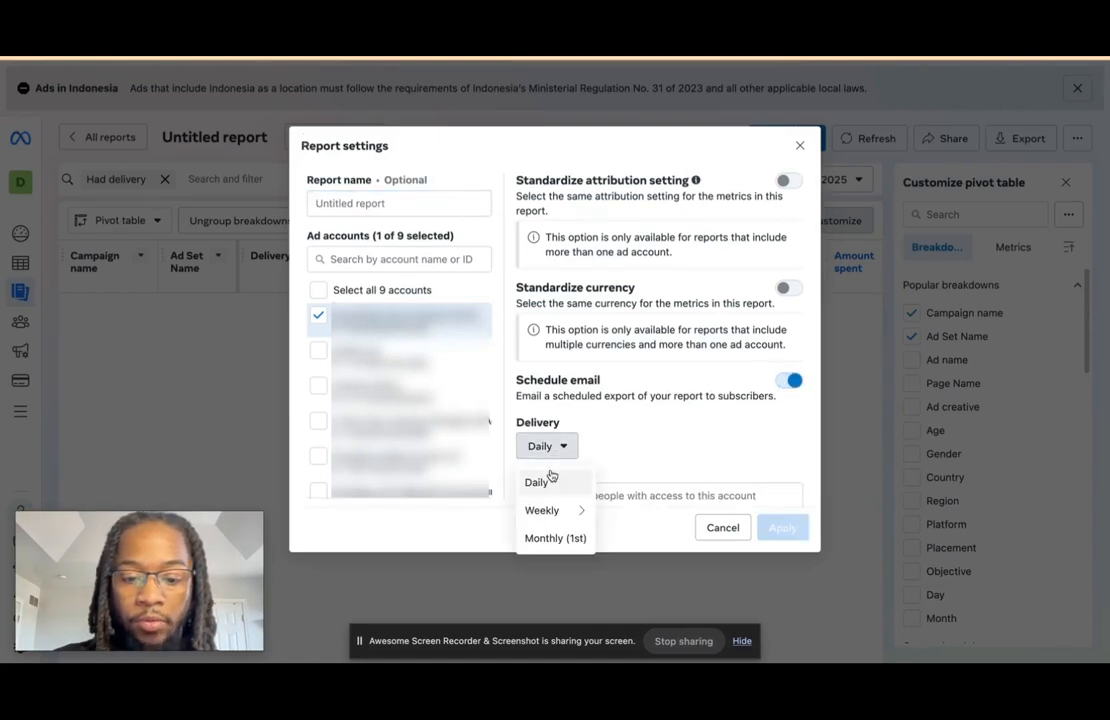
pyautogui.moveTo(584, 519)
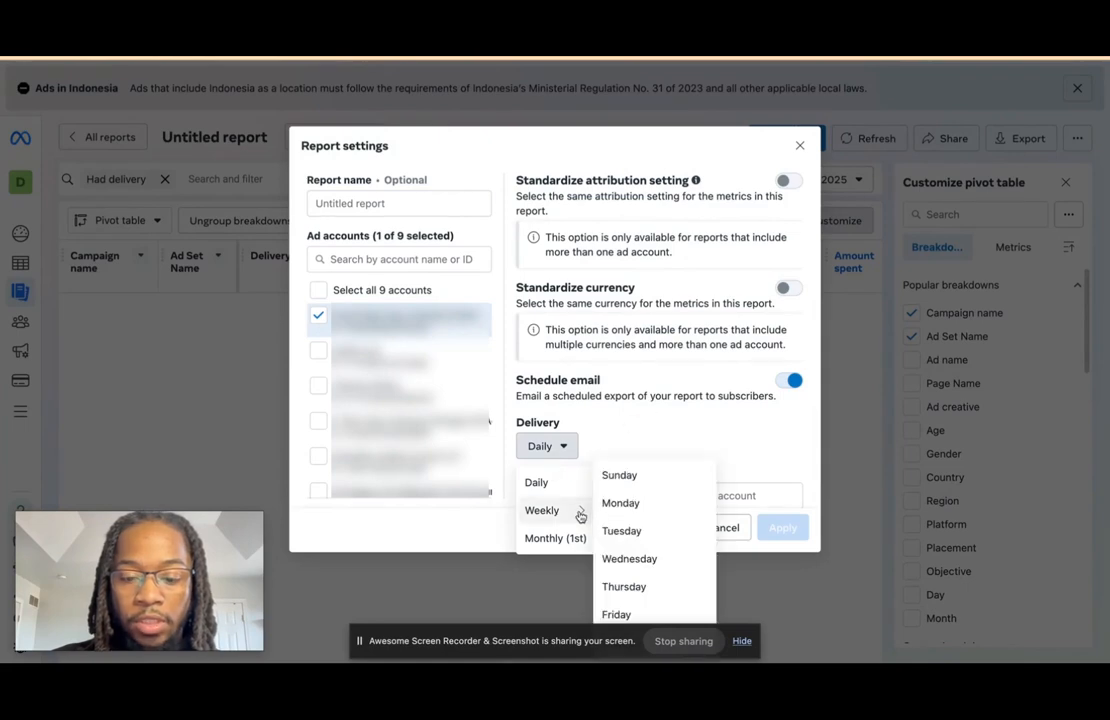
pyautogui.click(698, 415)
pyautogui.click(723, 528)
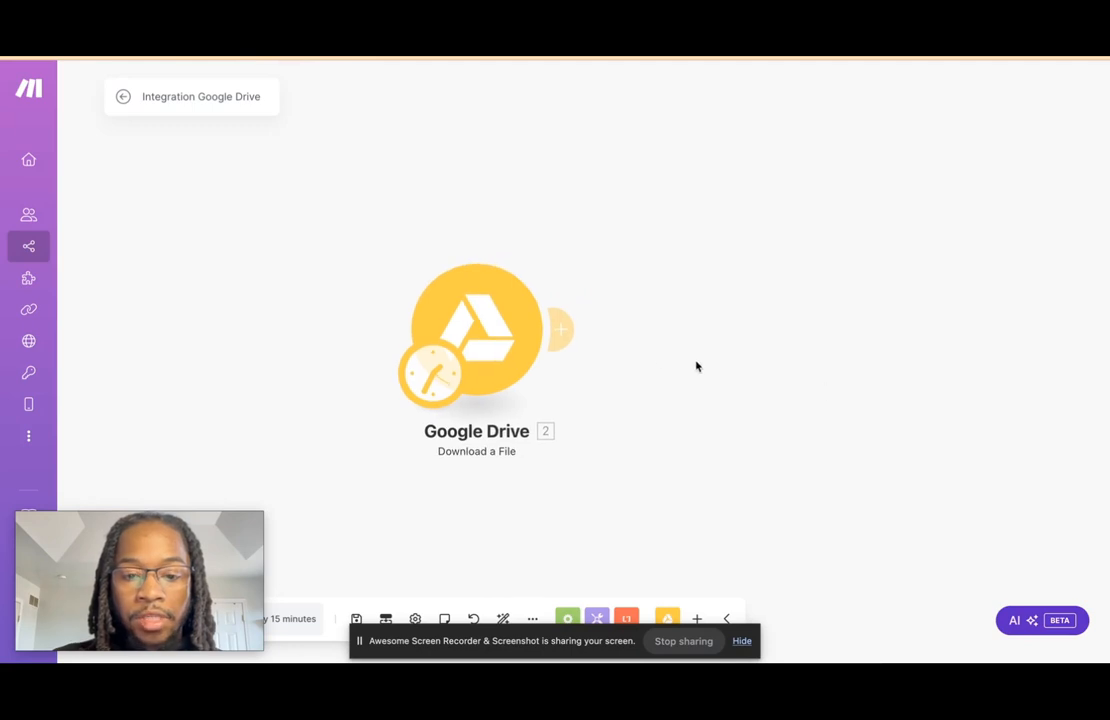
# - Back in the Make scenario, add a Perplexity AI Create a Chat Completion module after the Google Drive module
pyautogui.click(572, 330)
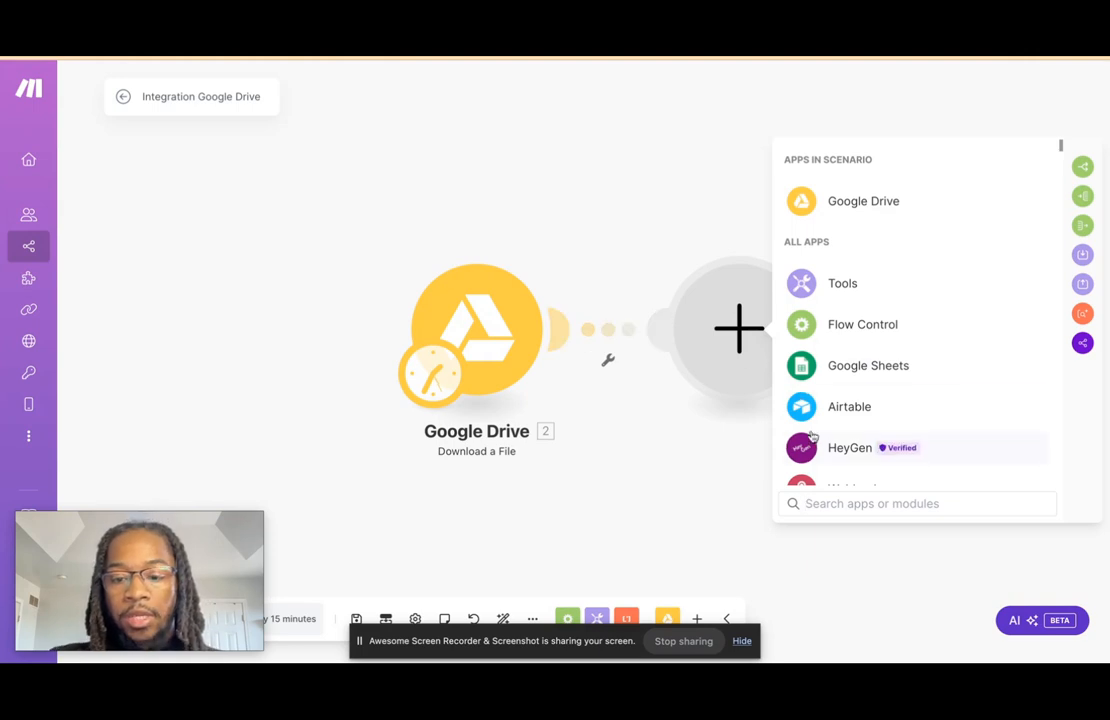
pyautogui.write('per')
pyautogui.click(861, 159)
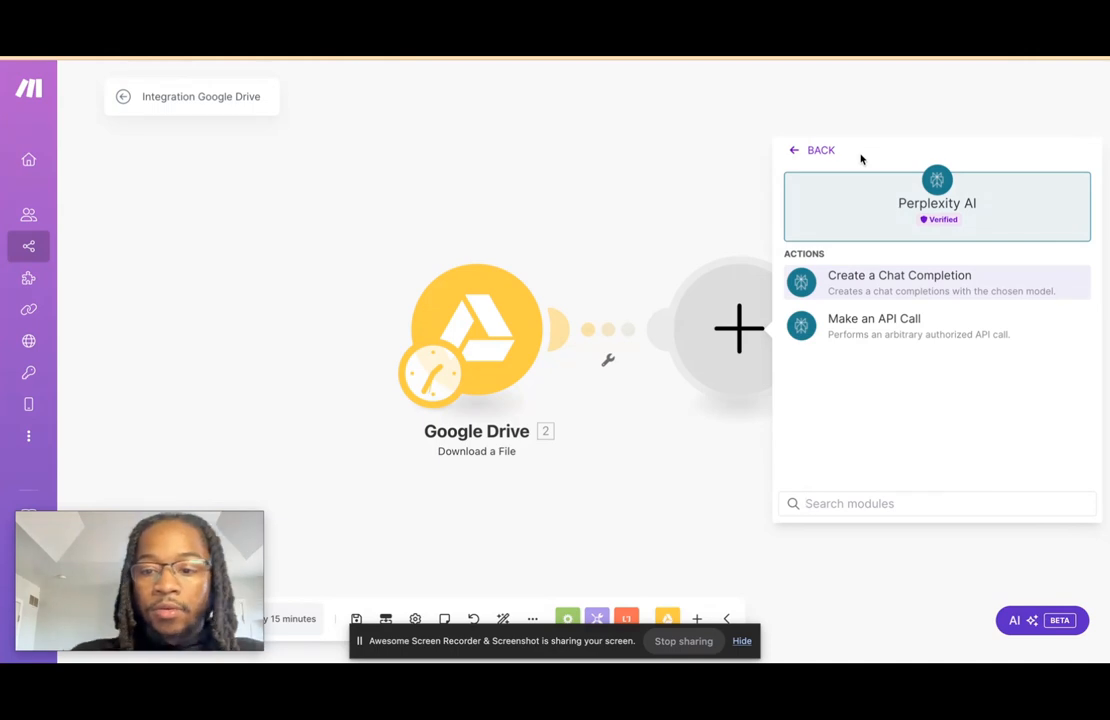
pyautogui.click(842, 287)
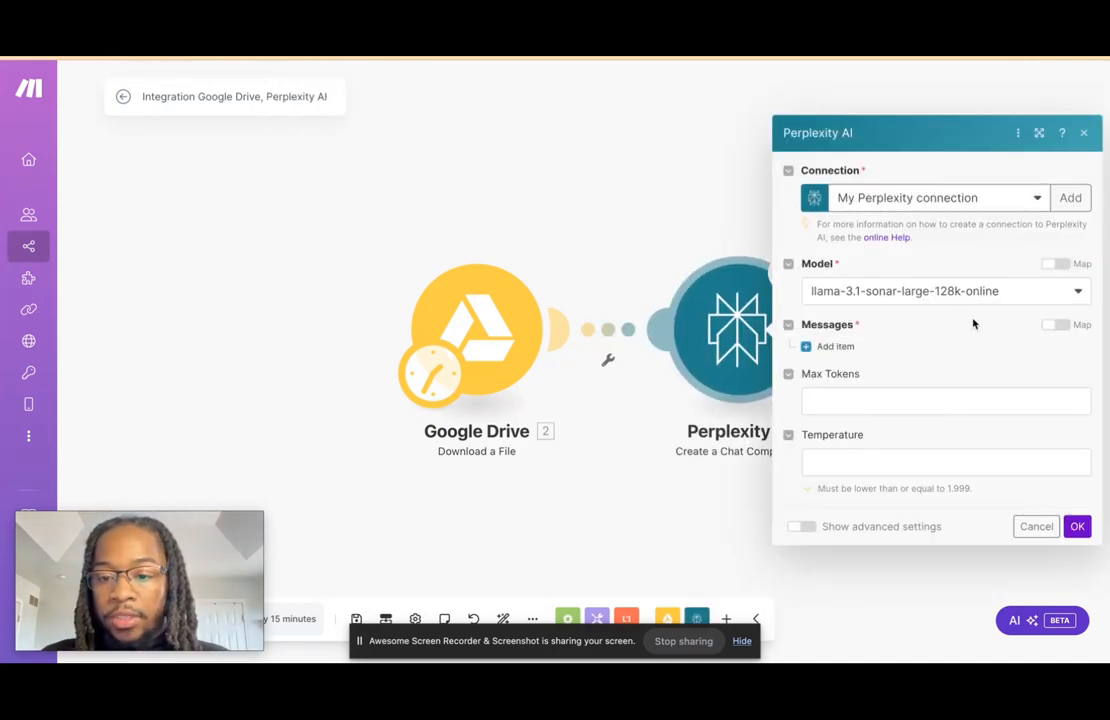
# - Review the Perplexity model options, and add a message with the Google Drive Data as content and User as role
pyautogui.click(941, 292)
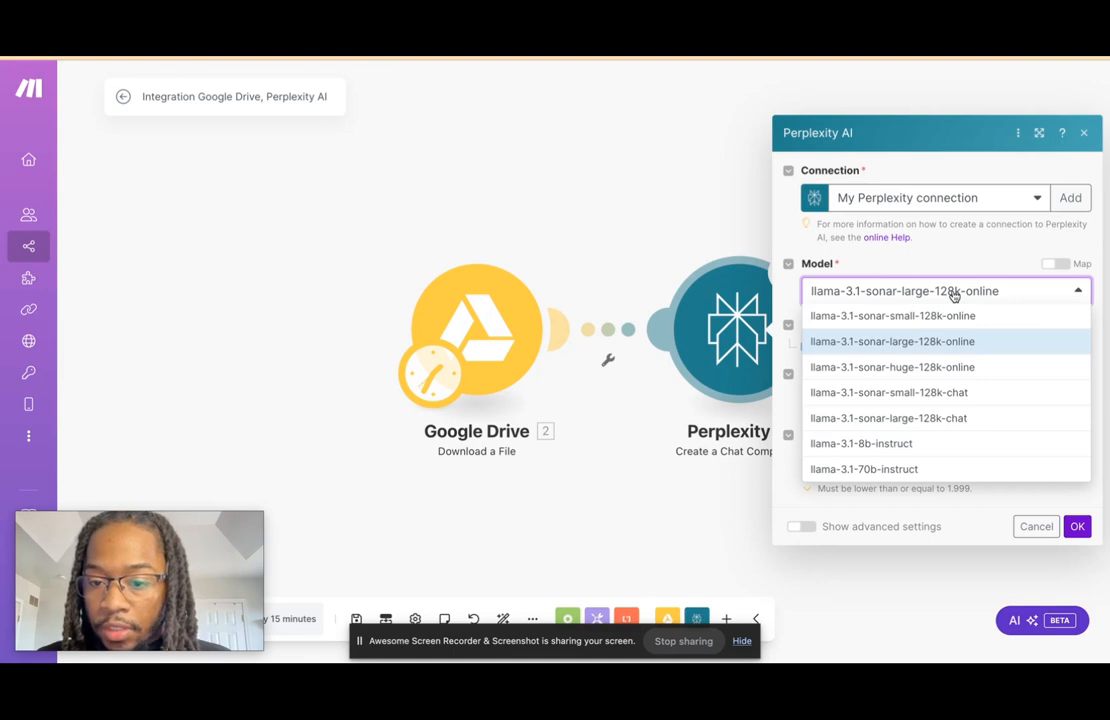
pyautogui.click(959, 261)
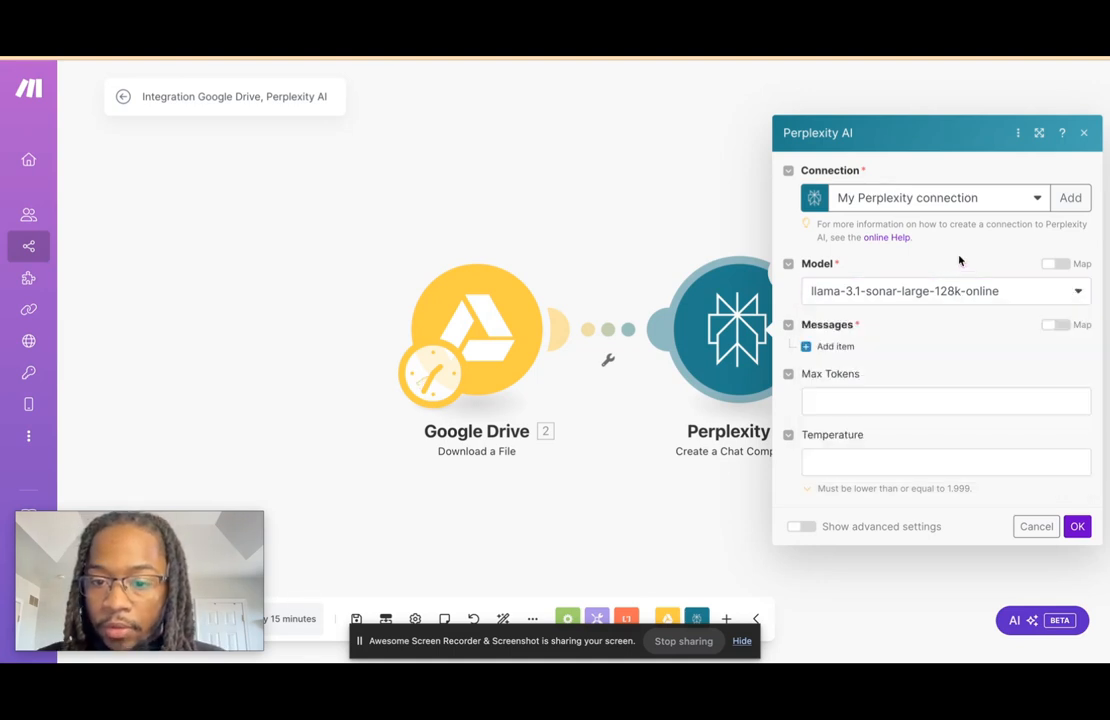
pyautogui.click(810, 347)
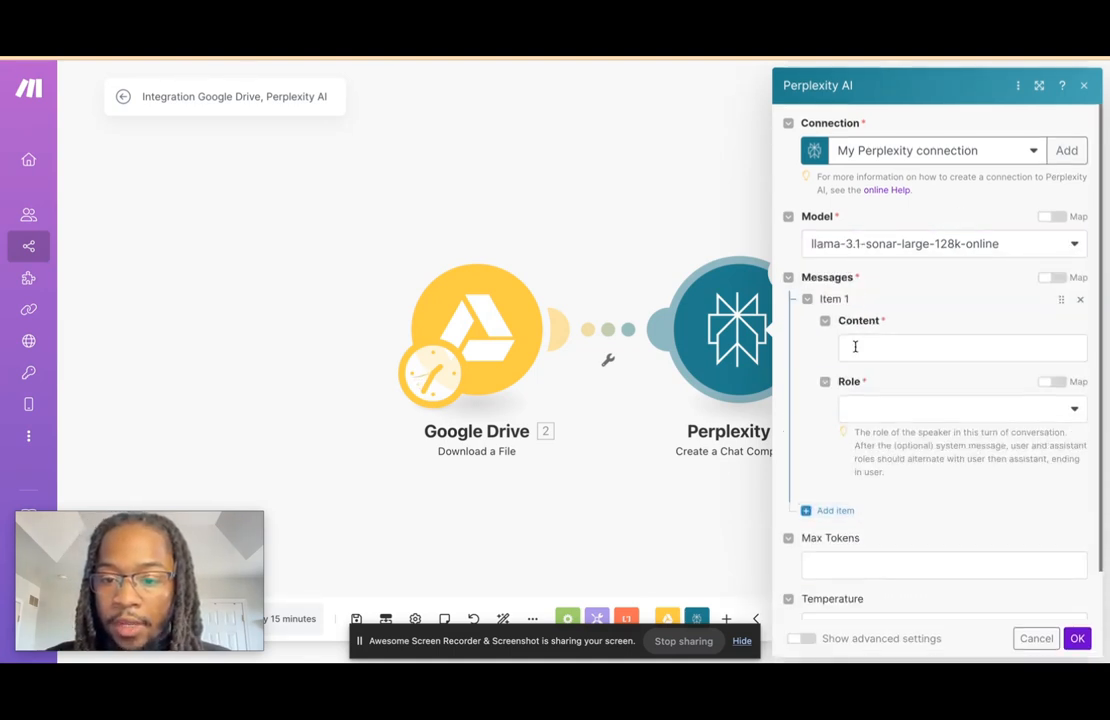
pyautogui.click(855, 347)
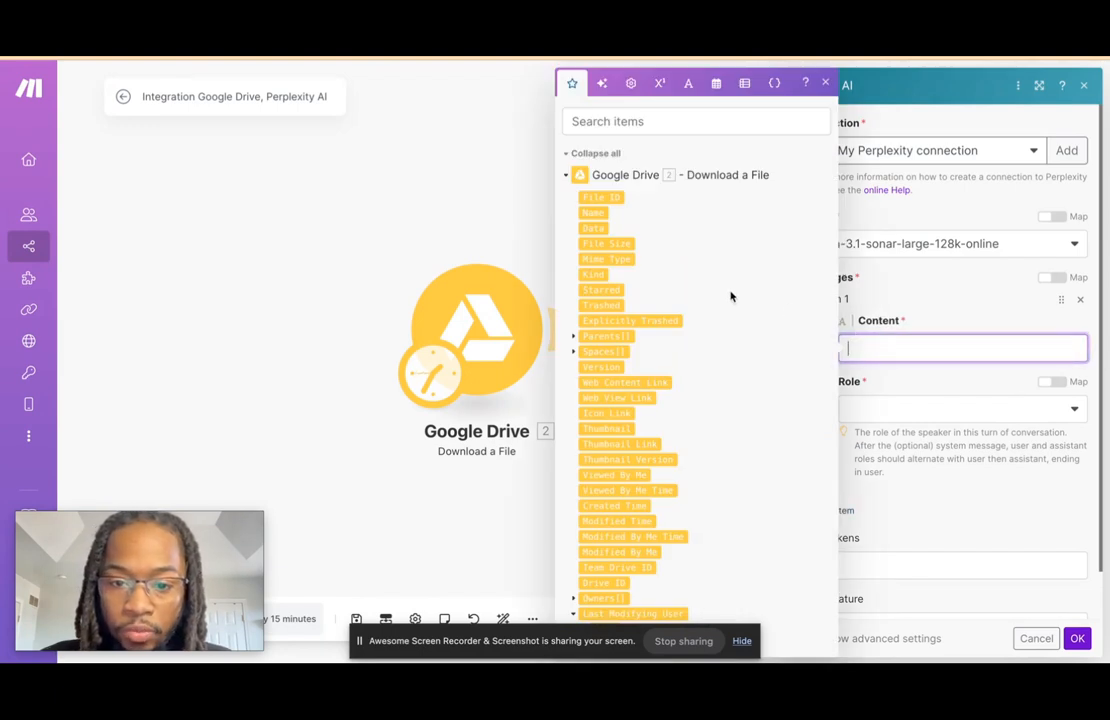
pyautogui.scroll(-1, 650, 260)
pyautogui.click(589, 152)
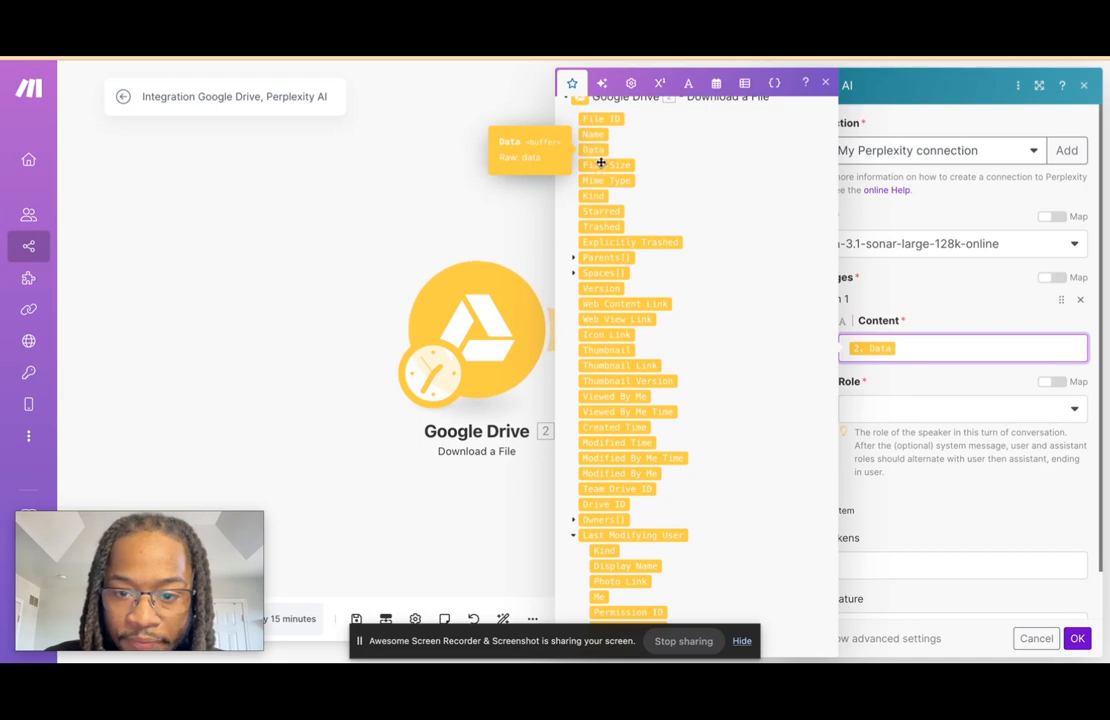
pyautogui.click(903, 405)
pyautogui.click(885, 433)
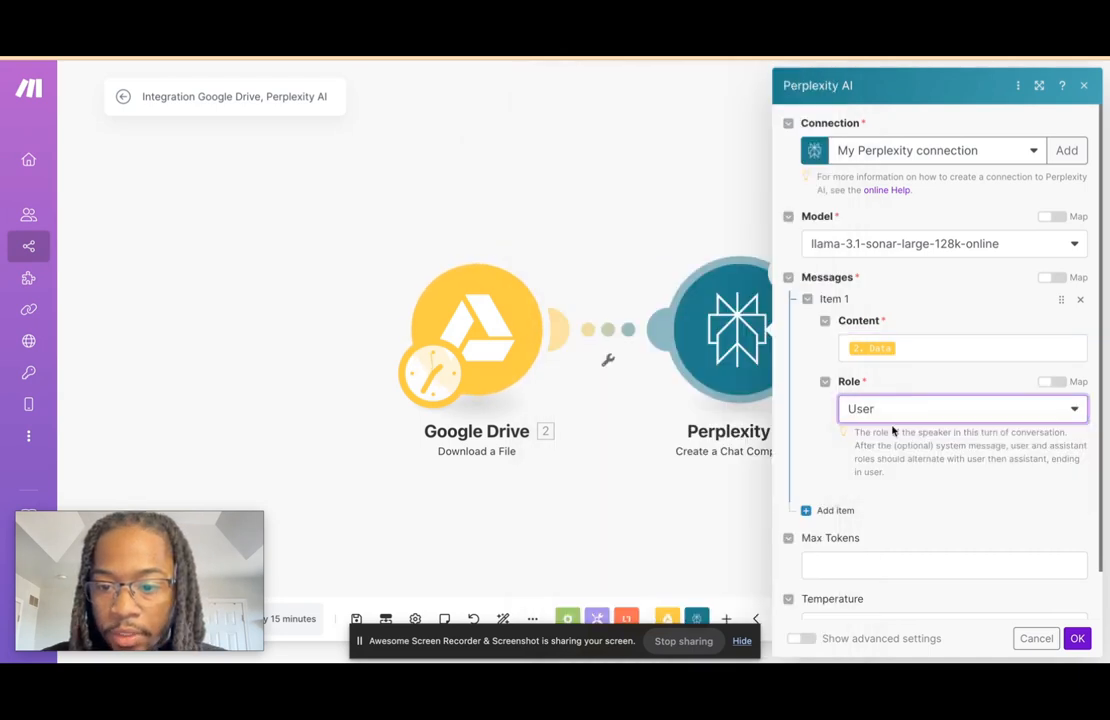
# - Replace the message content with the Google Drive module's Web Content Link
pyautogui.click(960, 347)
pyautogui.press('BackSpace')
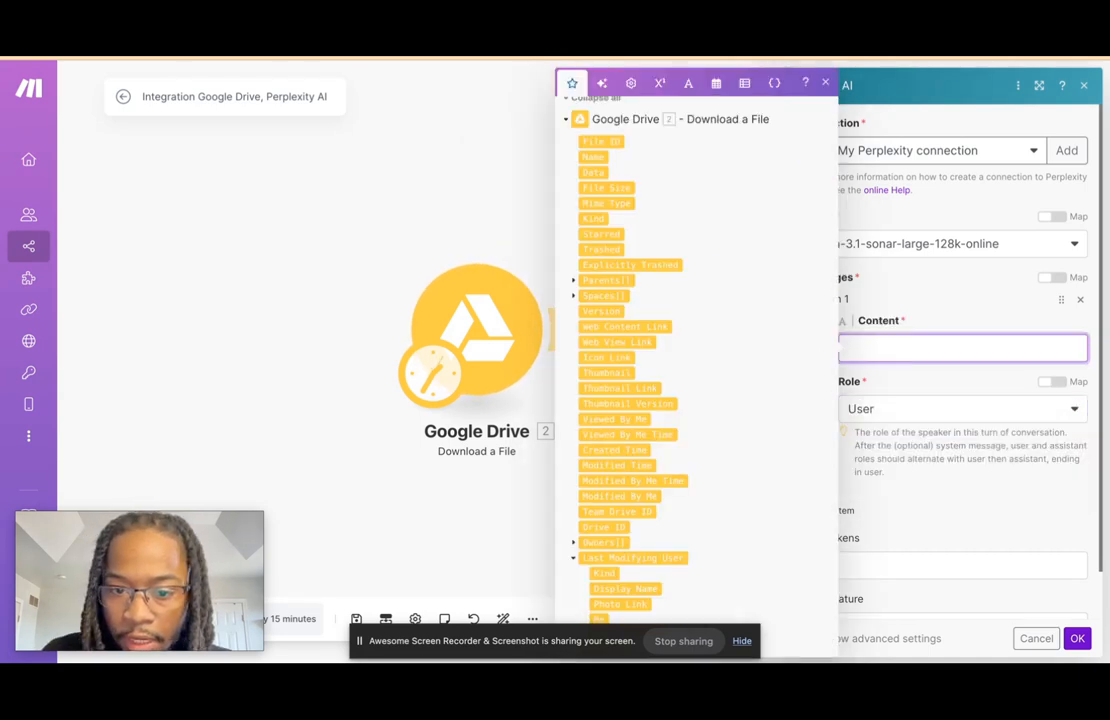
pyautogui.click(635, 325)
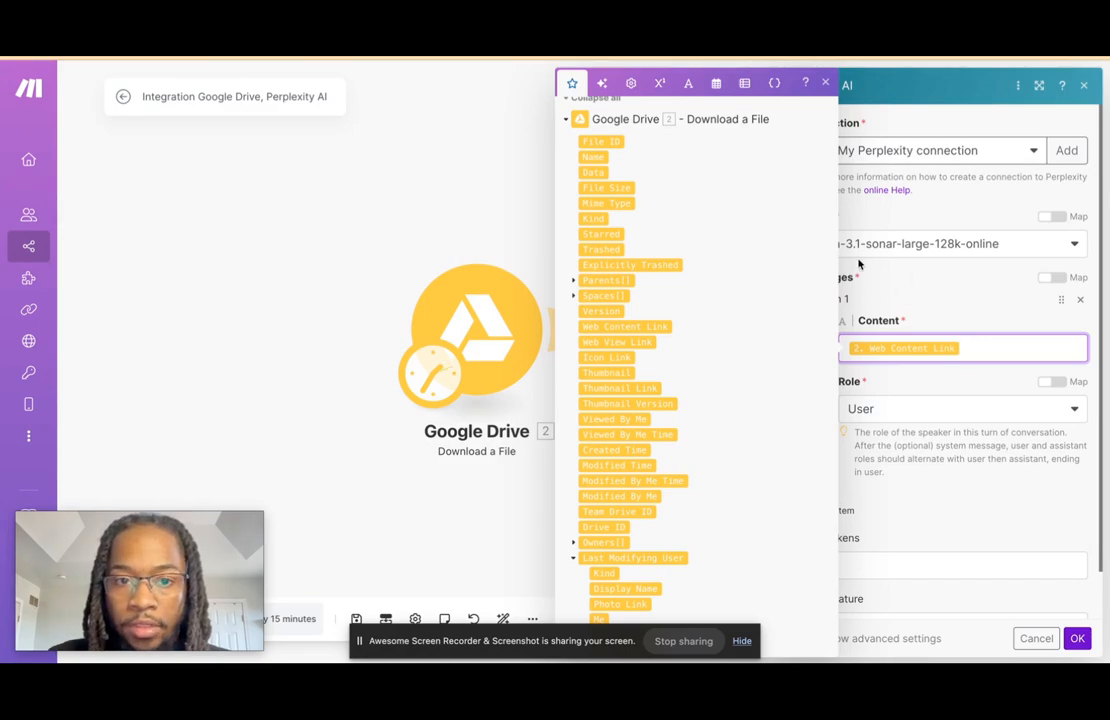
# - Open Google Drive in a new browser tab and switch to the other Google account
pyautogui.press('super+t')
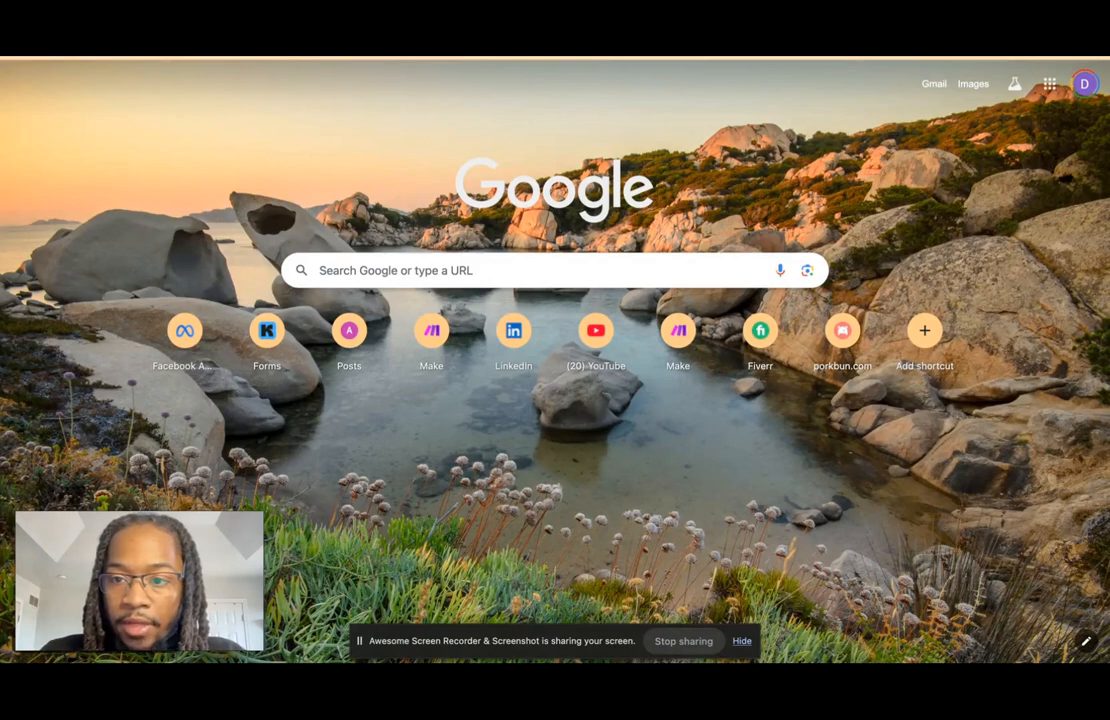
pyautogui.click(1049, 84)
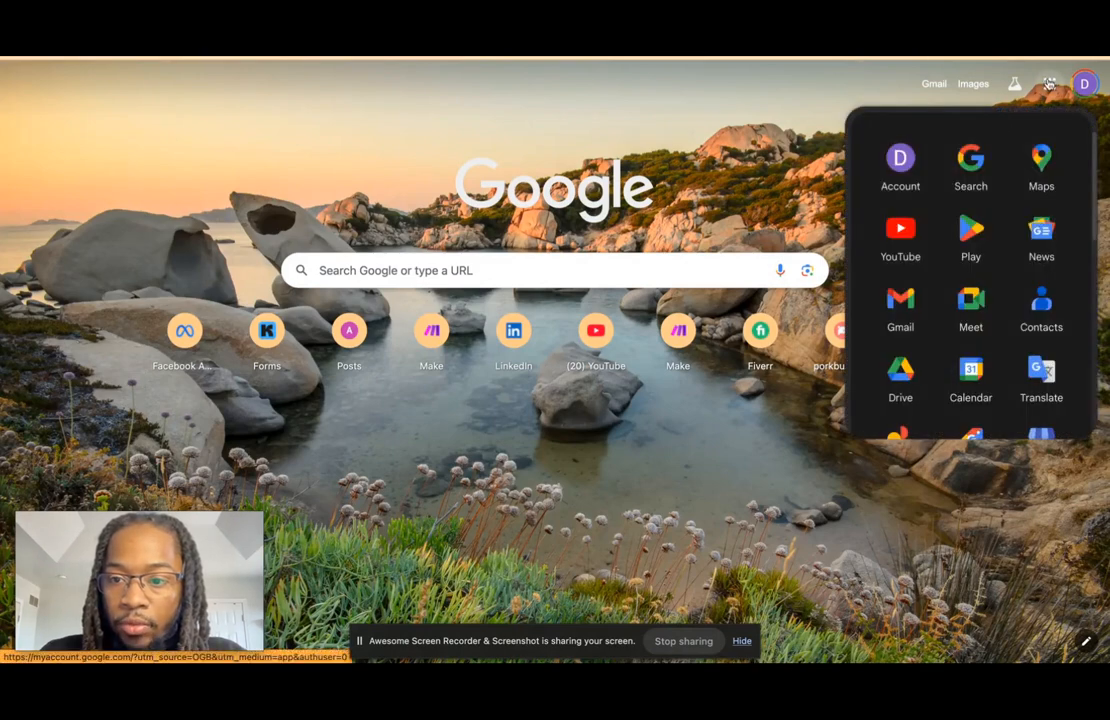
pyautogui.click(897, 377)
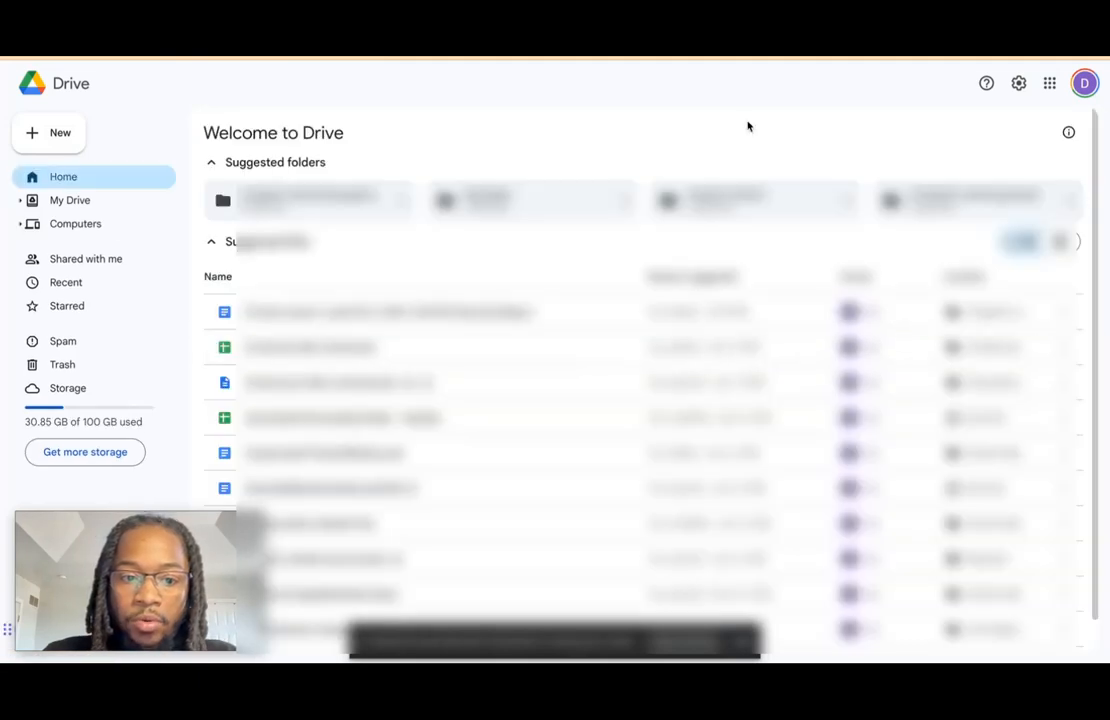
pyautogui.click(1084, 83)
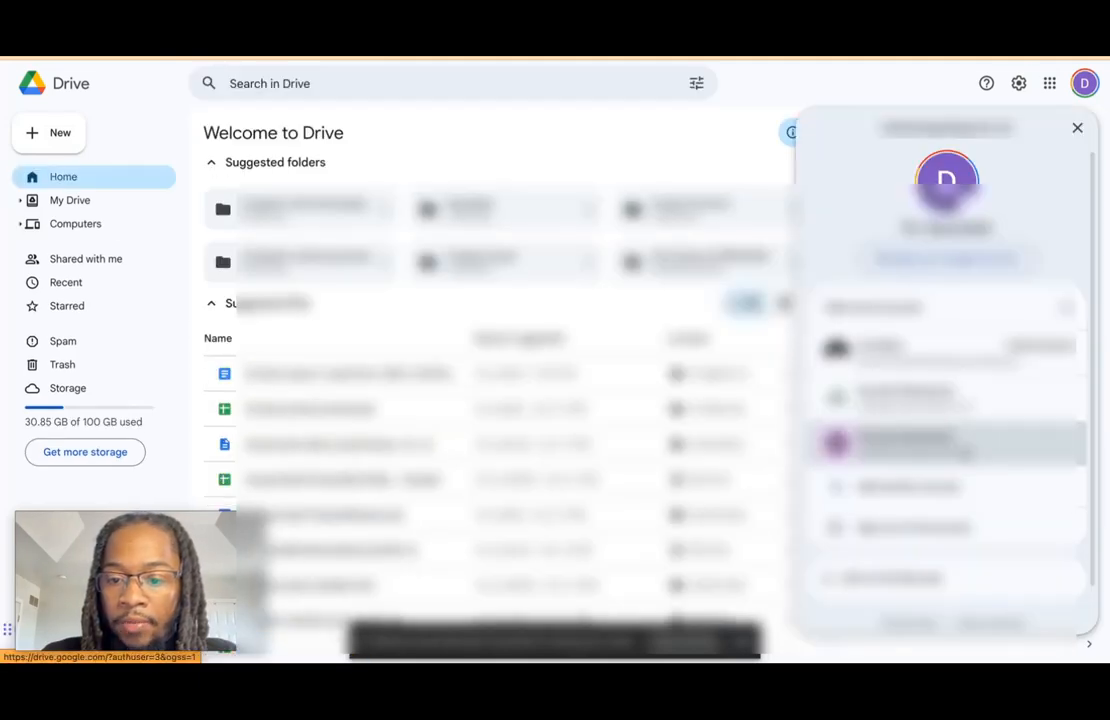
pyautogui.click(955, 442)
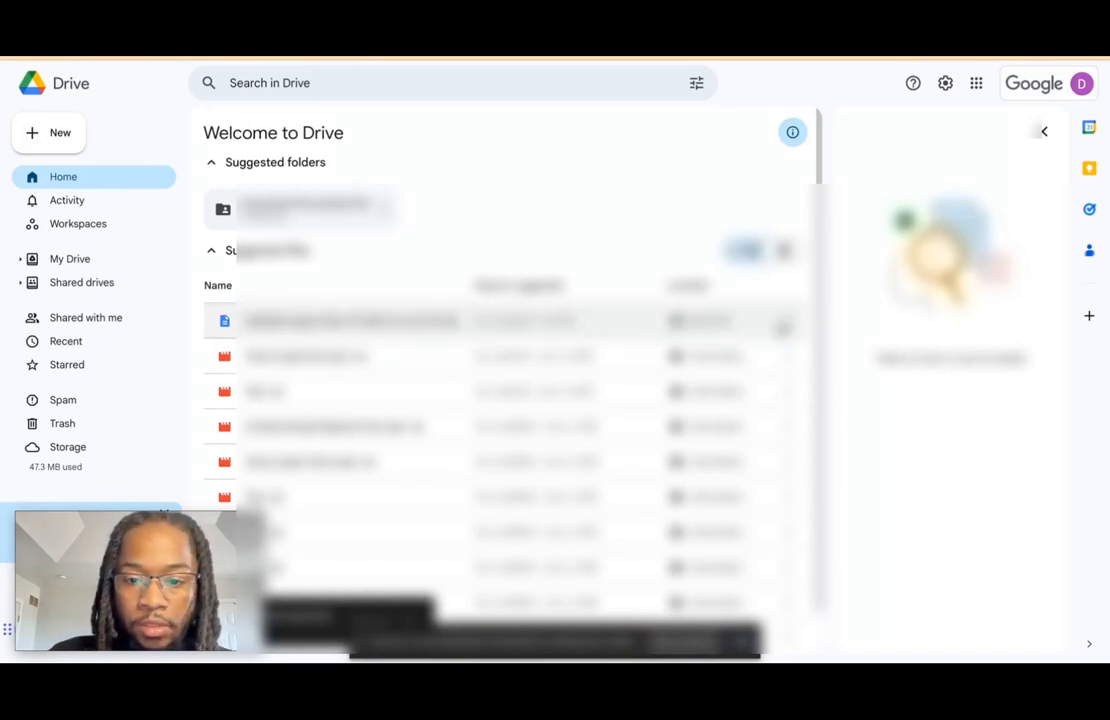
# - Open sharing for the CSV report file and set its general access to anyone with the link
pyautogui.click(788, 320)
pyautogui.moveTo(924, 473)
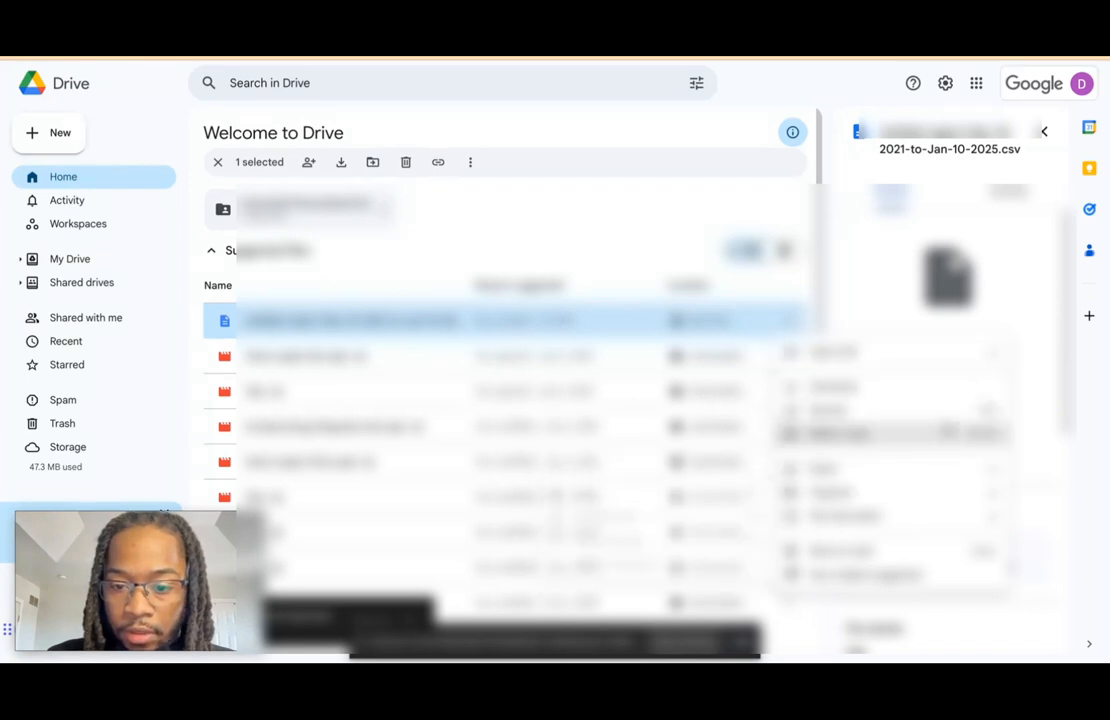
pyautogui.moveTo(833, 473)
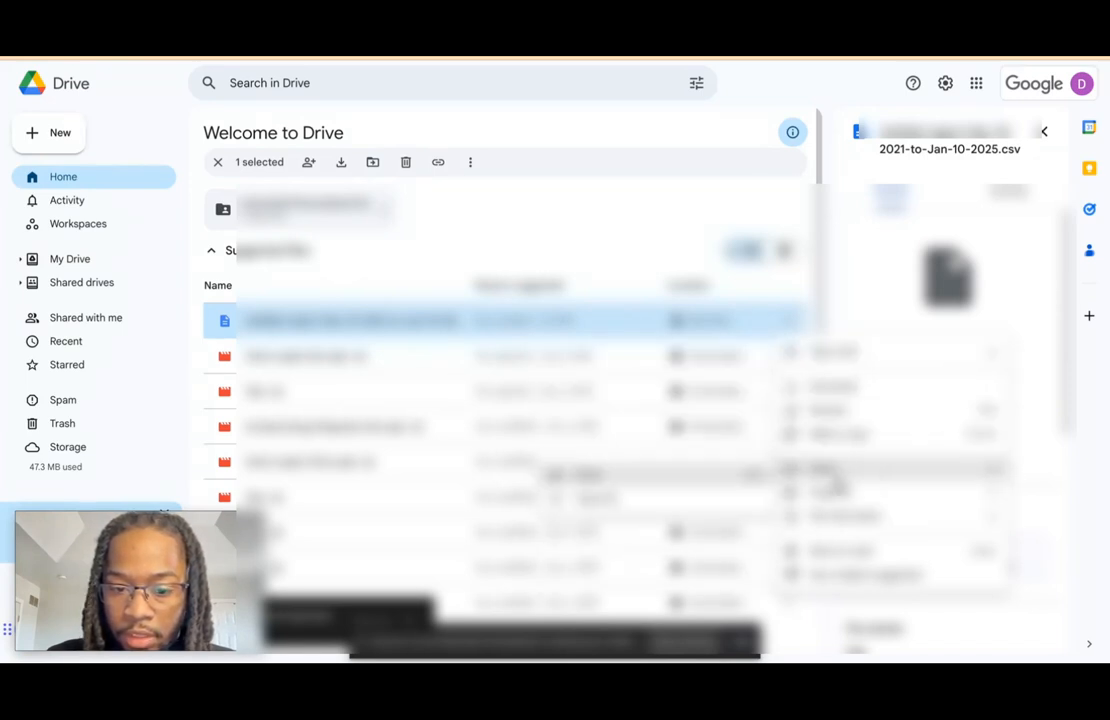
pyautogui.click(725, 477)
pyautogui.click(452, 432)
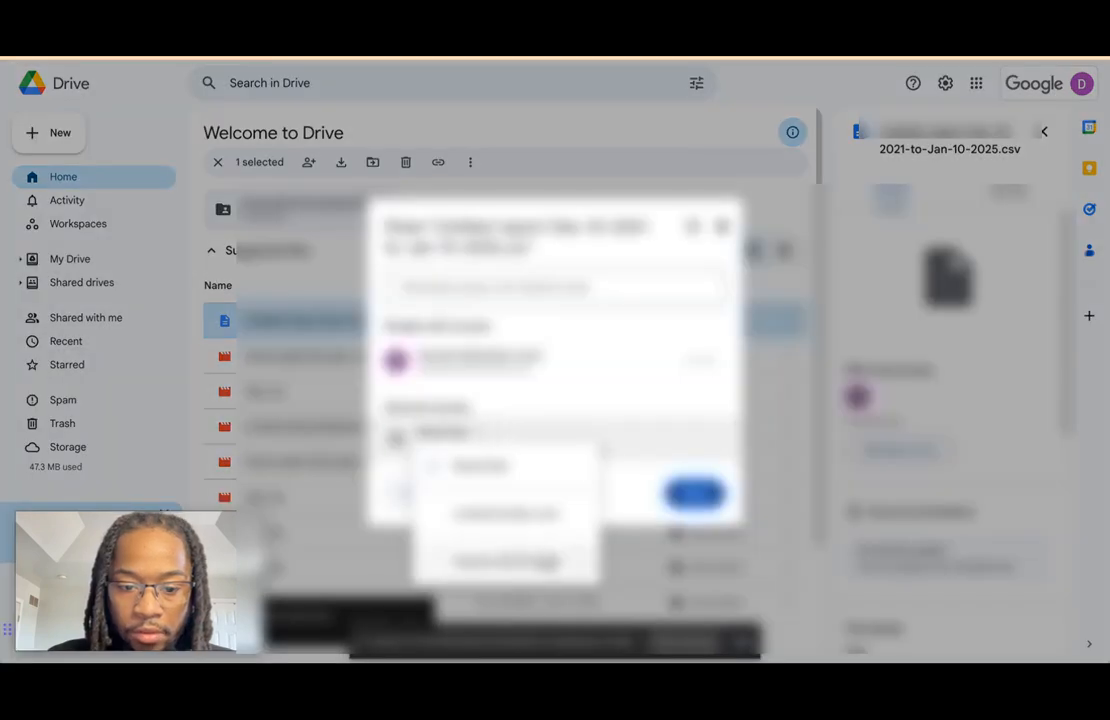
pyautogui.click(541, 558)
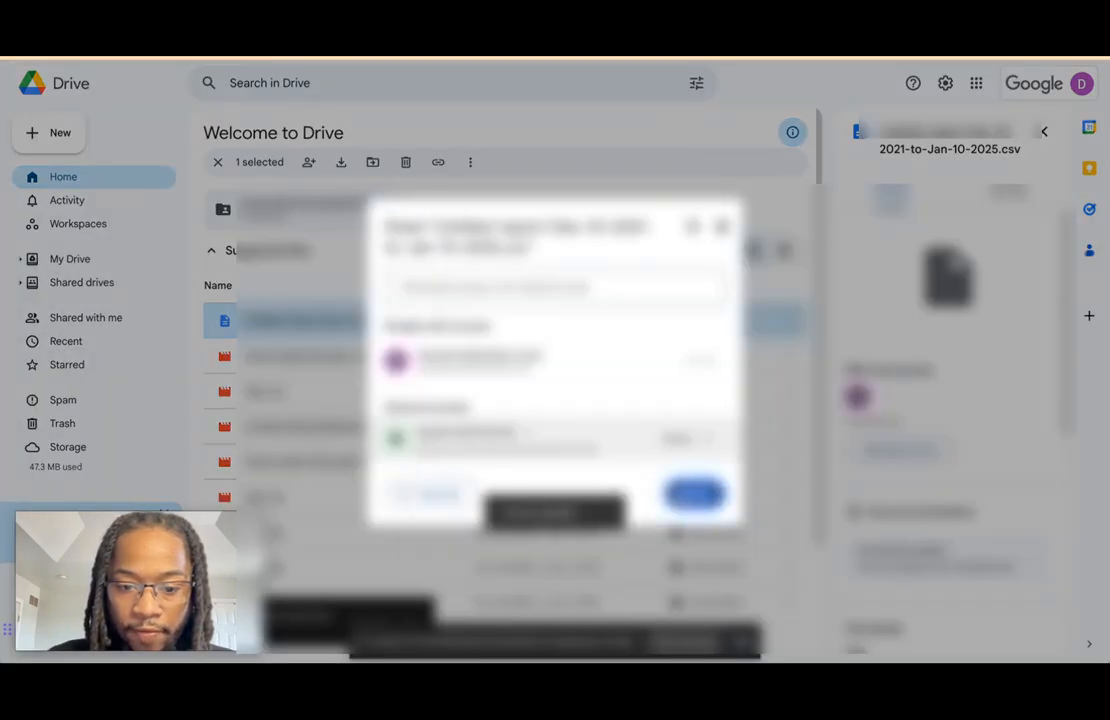
# - Finish sharing the CSV file, return to the Make scenario, and clear the Perplexity message content
pyautogui.click(686, 494)
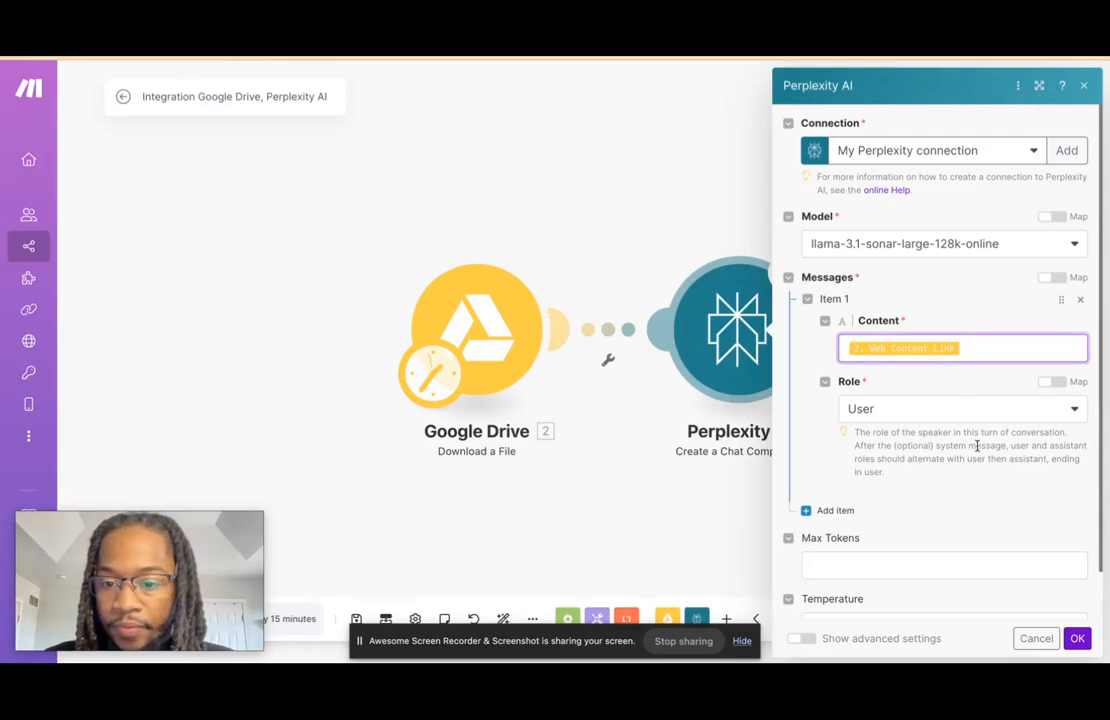
pyautogui.press('BackSpace')
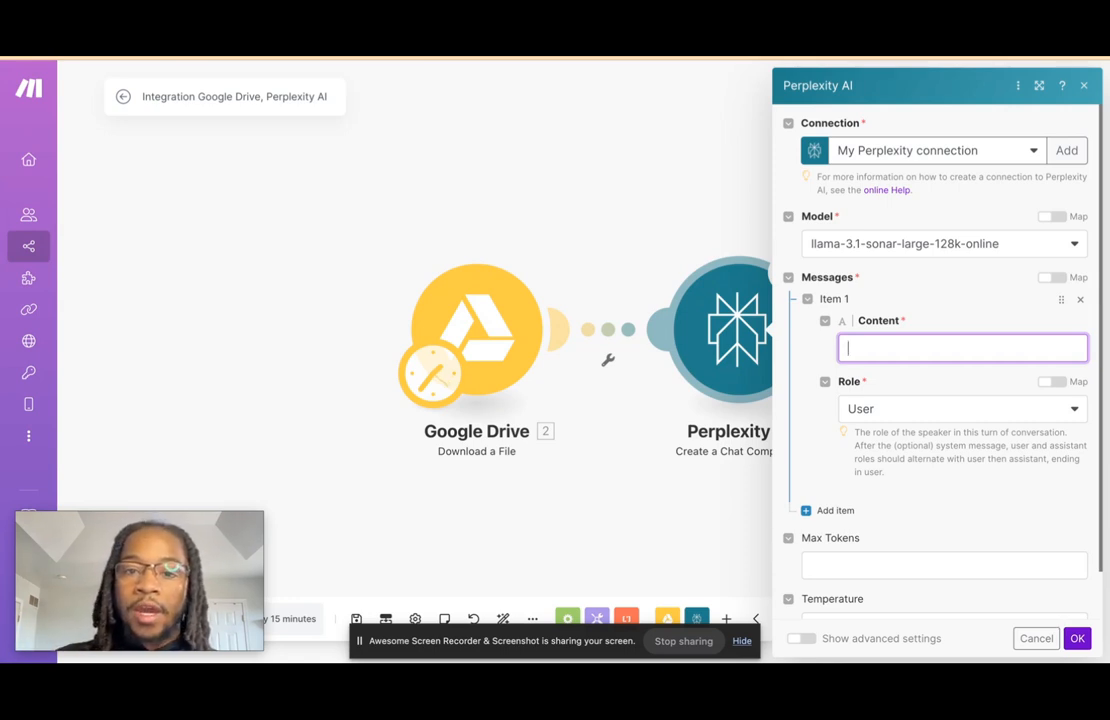
pyautogui.scroll(-1, 951, 527)
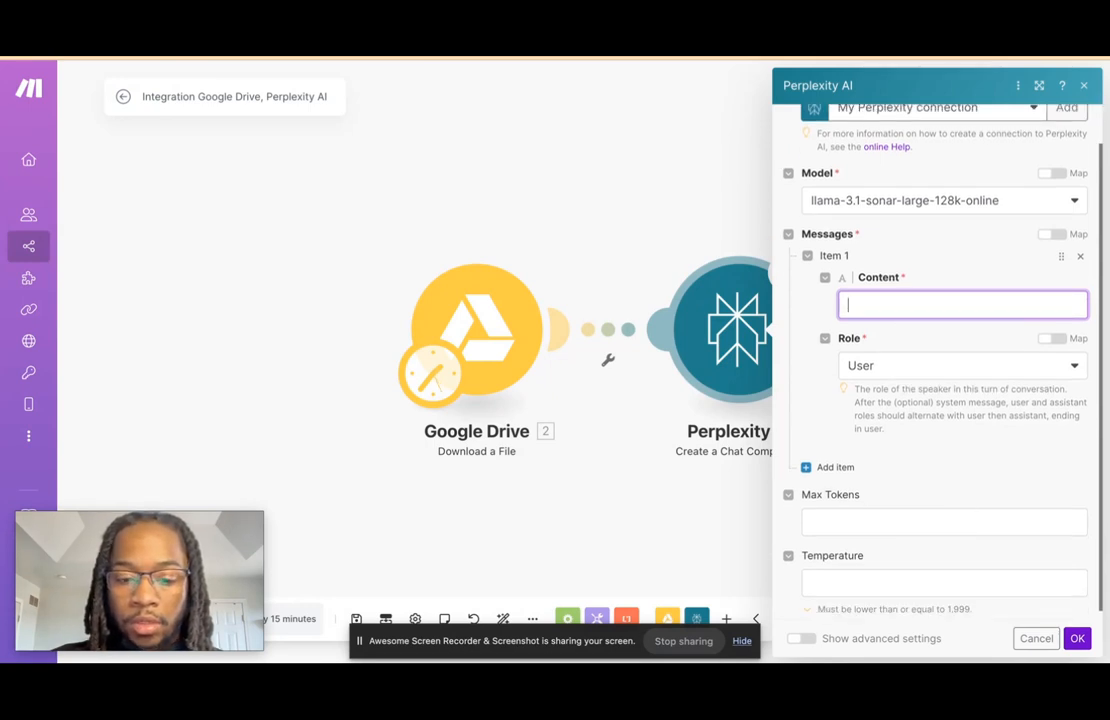
# - Switch to Claude, open the AI Analysis Prompt Template for Facebook Ad Performance, and paste its text into Make as the Perplexity message content
pyautogui.moveTo(776, 655)
pyautogui.click(898, 637)
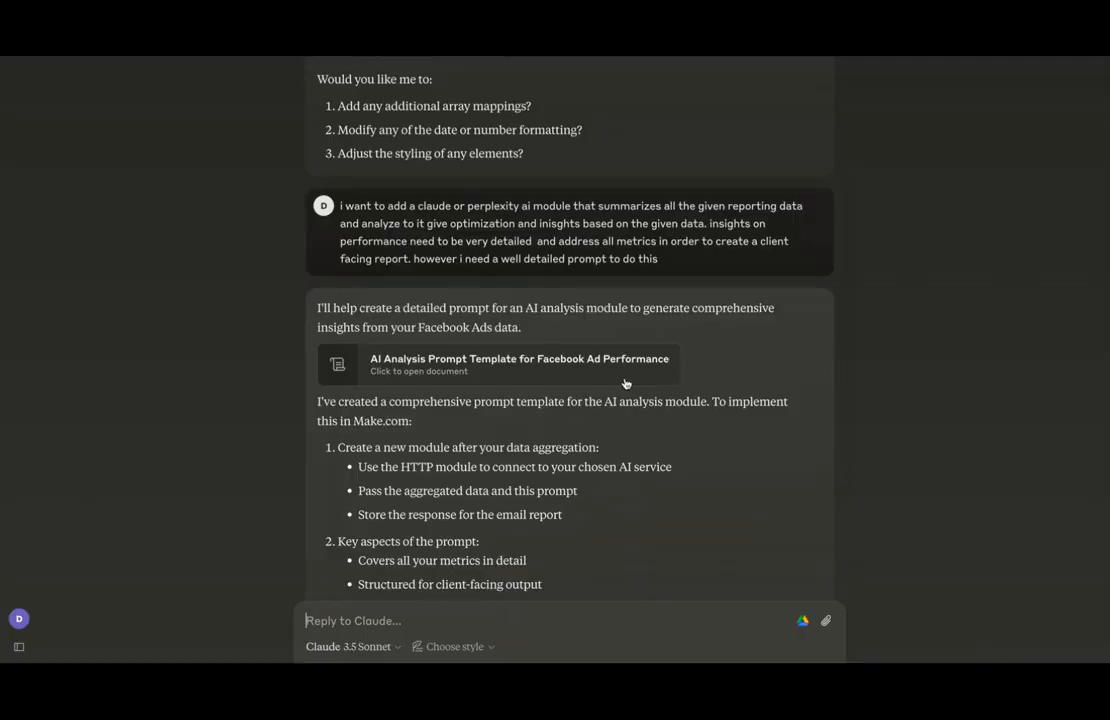
pyautogui.click(628, 362)
pyautogui.scroll(20, 701, 378)
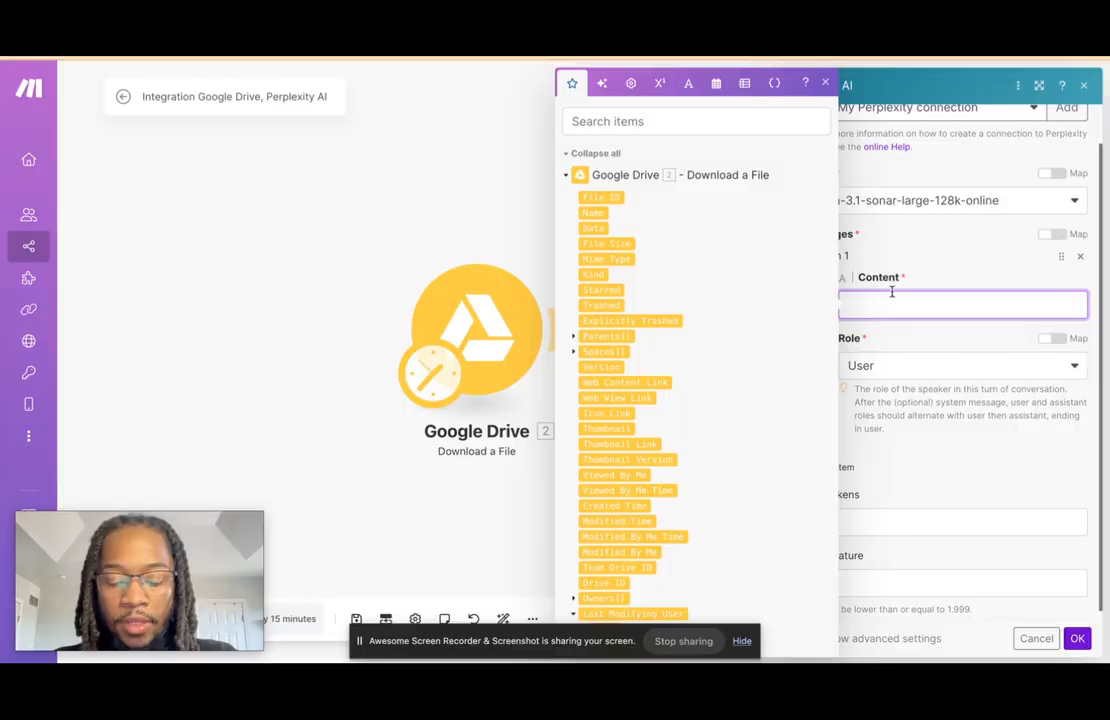
pyautogui.press('super+v')
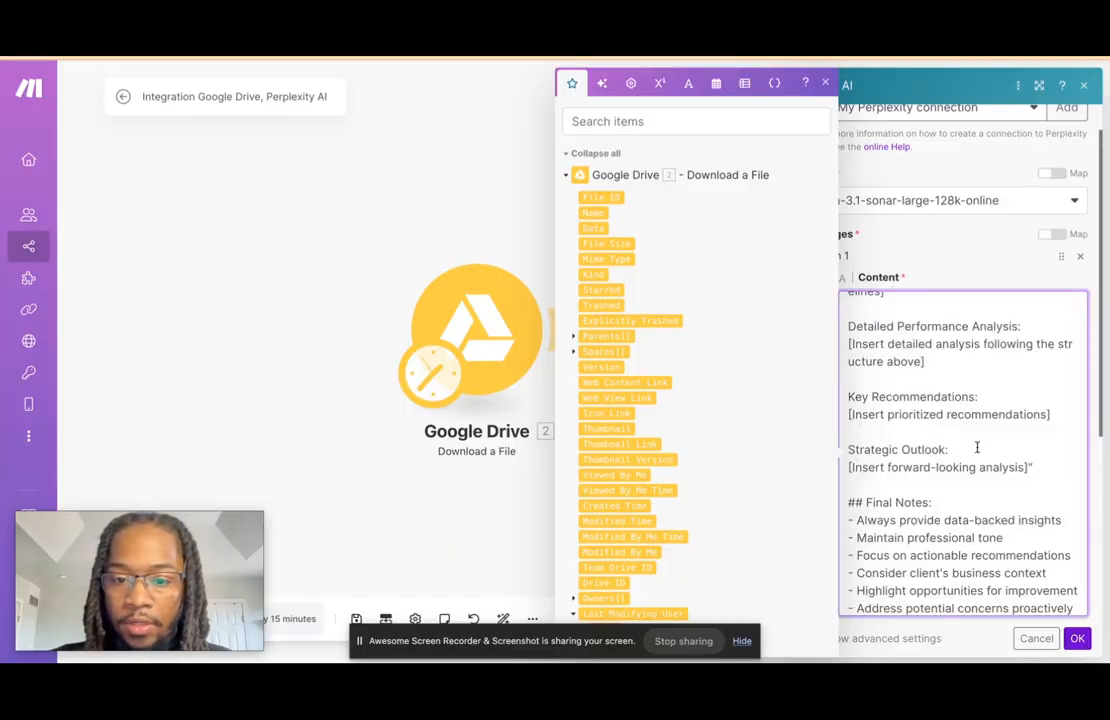
# - Append "the performance data is in this google drive :" to the prompt's Context Setting paragraph, followed by the Google Drive Web Content Link
pyautogui.scroll(10, 967, 415)
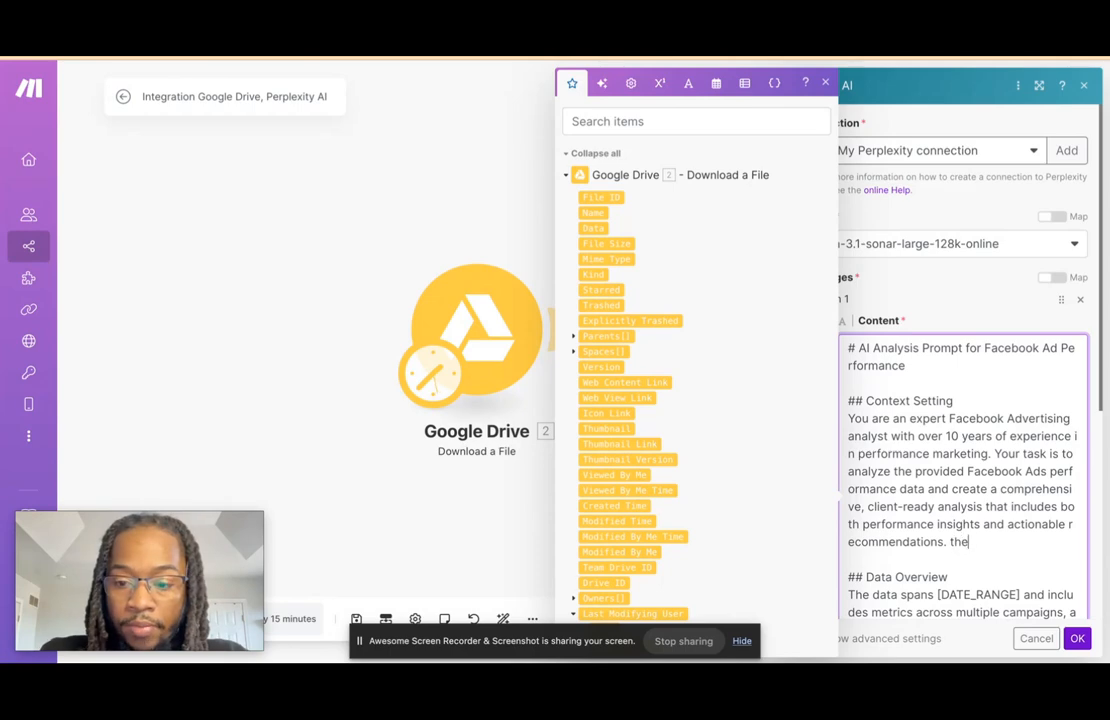
pyautogui.write('data is in th')
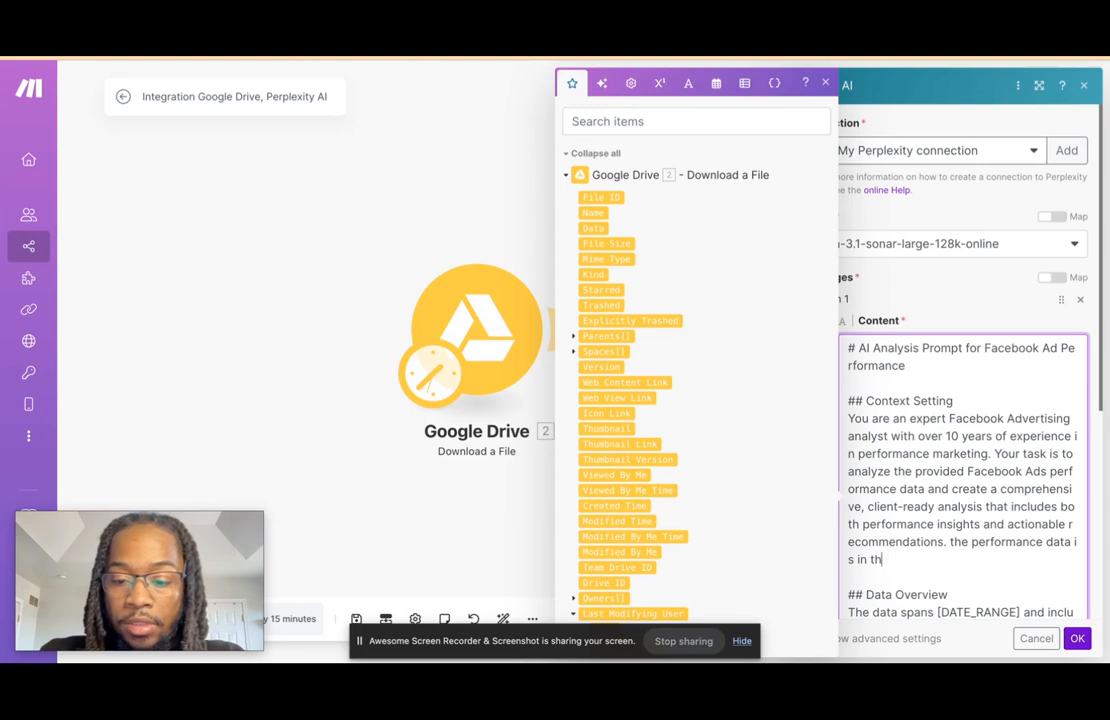
pyautogui.write('is google drive :')
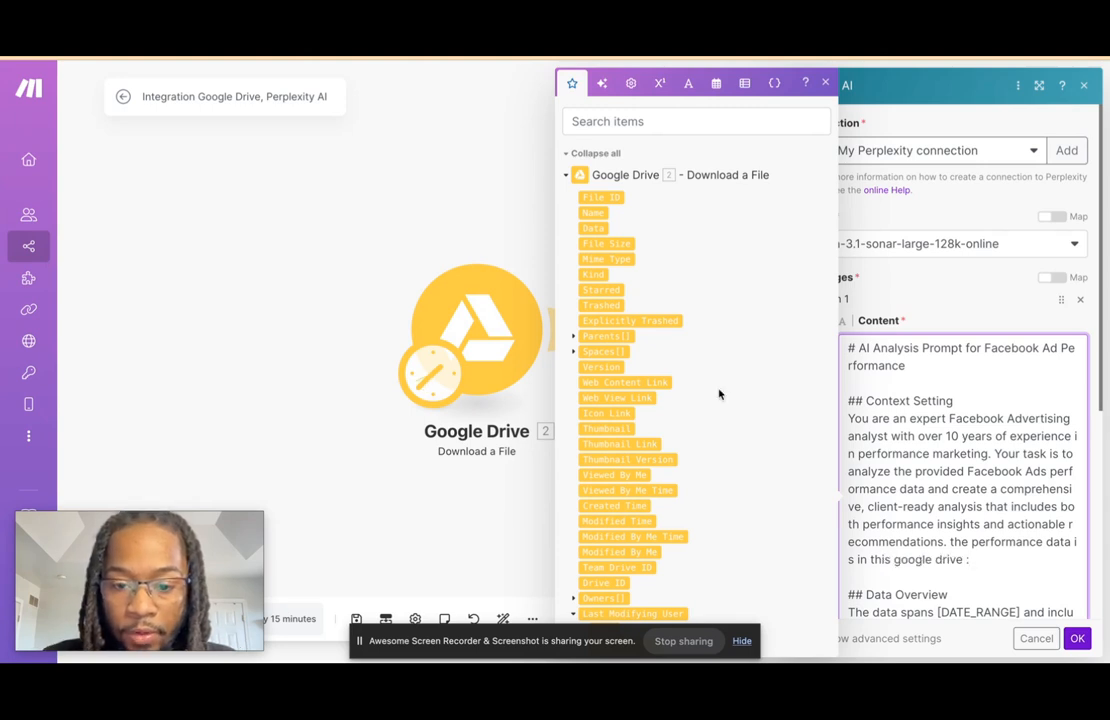
pyautogui.click(659, 383)
pyautogui.scroll(-5, 1017, 385)
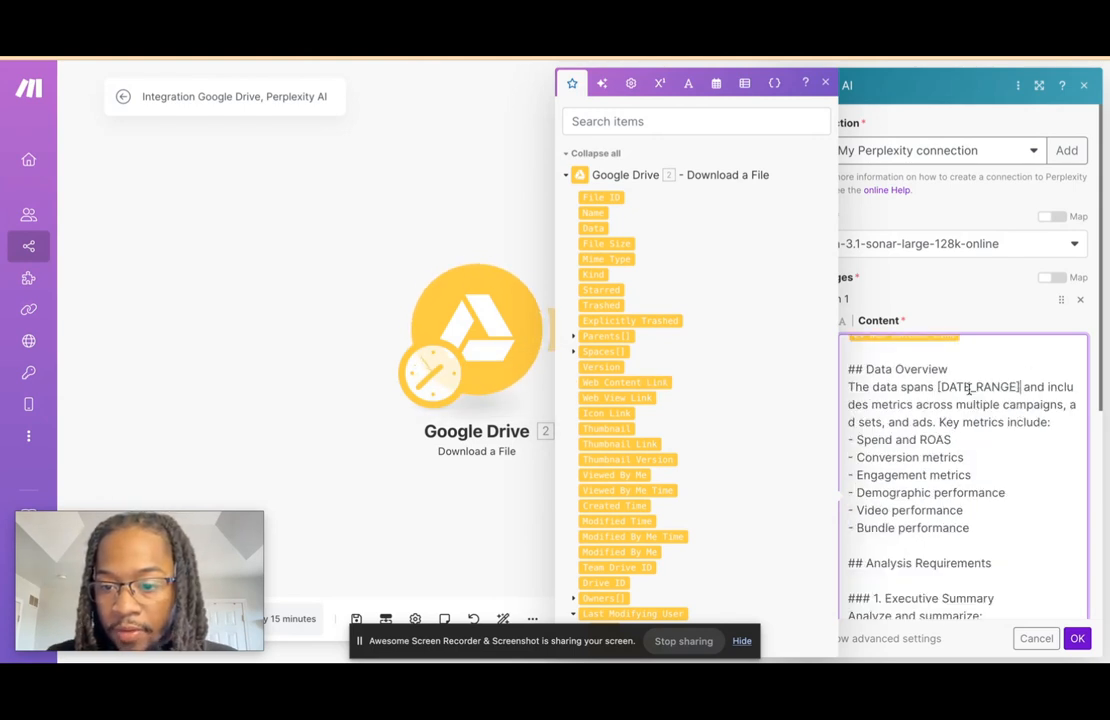
pyautogui.scroll(2, 962, 515)
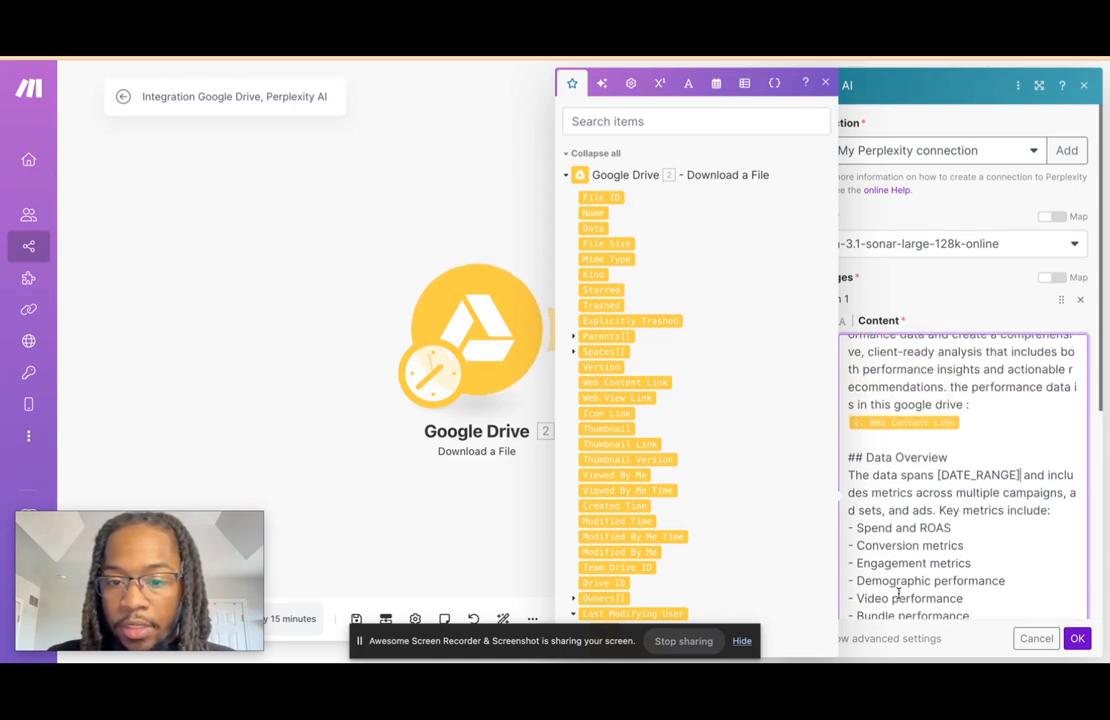
# - Set the Perplexity module's Max Tokens to 2500 and Temperature to 0.7, and save the module settings
pyautogui.scroll(-12, 987, 320)
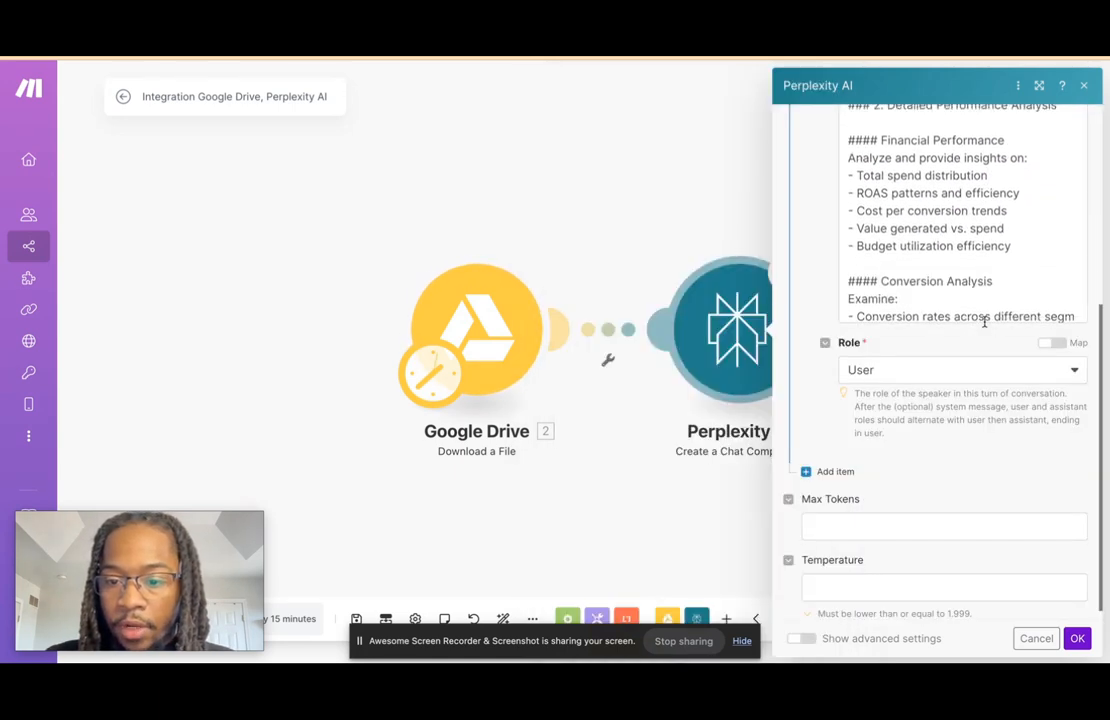
pyautogui.scroll(-3, 985, 322)
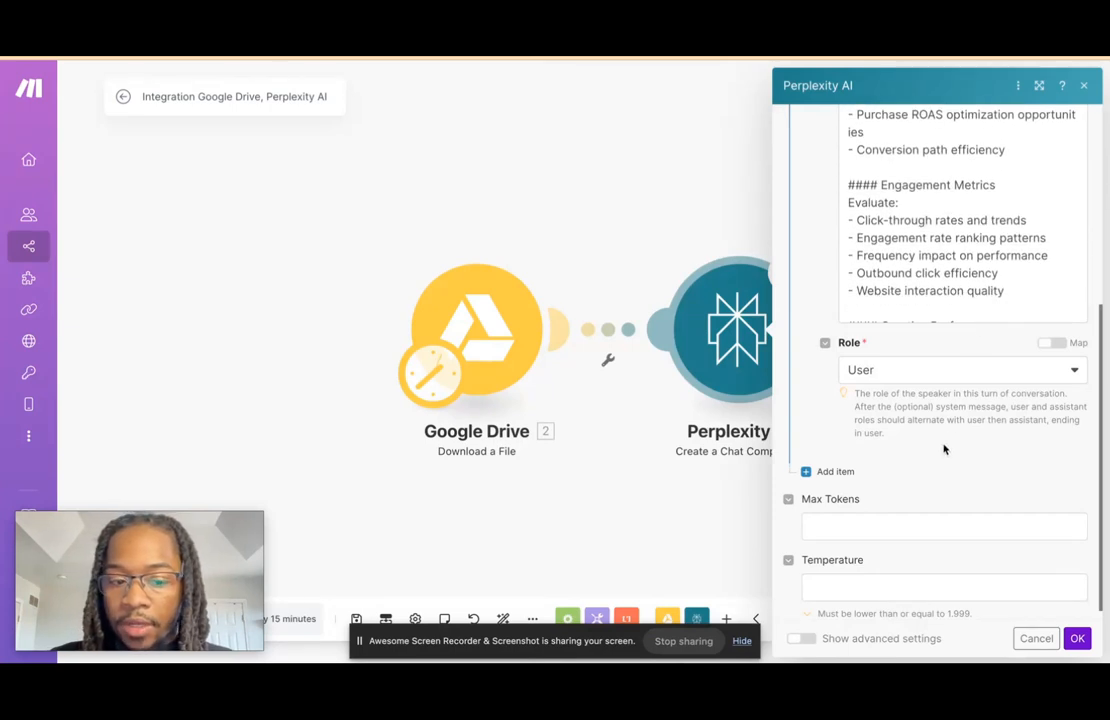
pyautogui.scroll(-1, 927, 453)
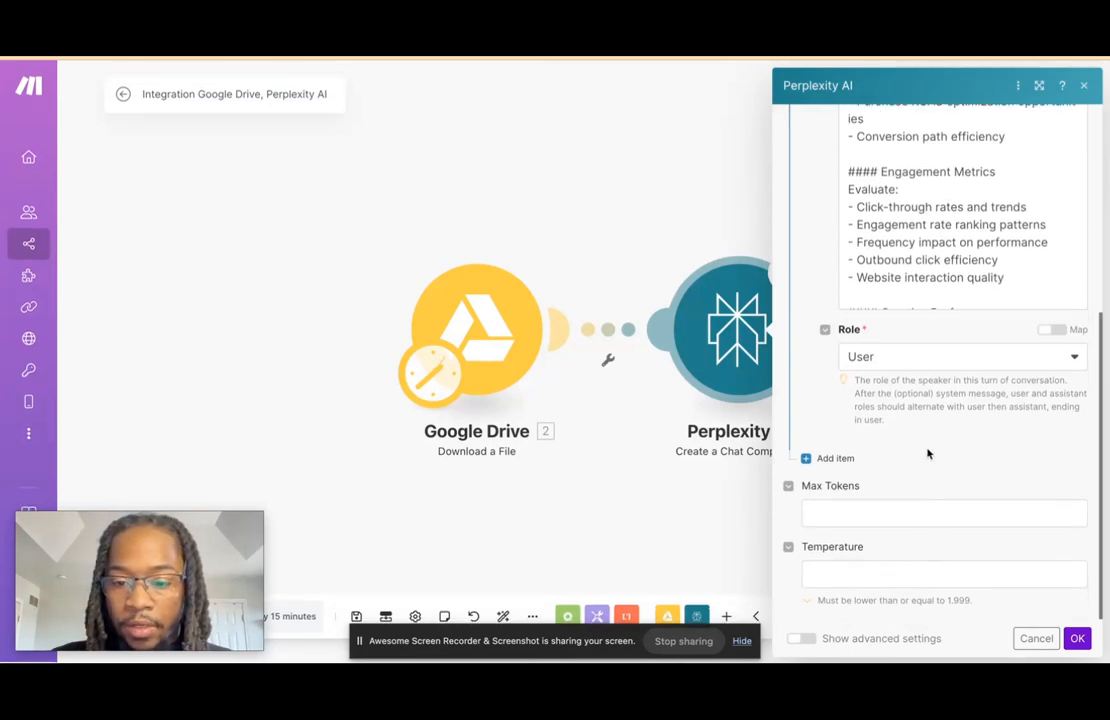
pyautogui.click(882, 510)
pyautogui.write('1')
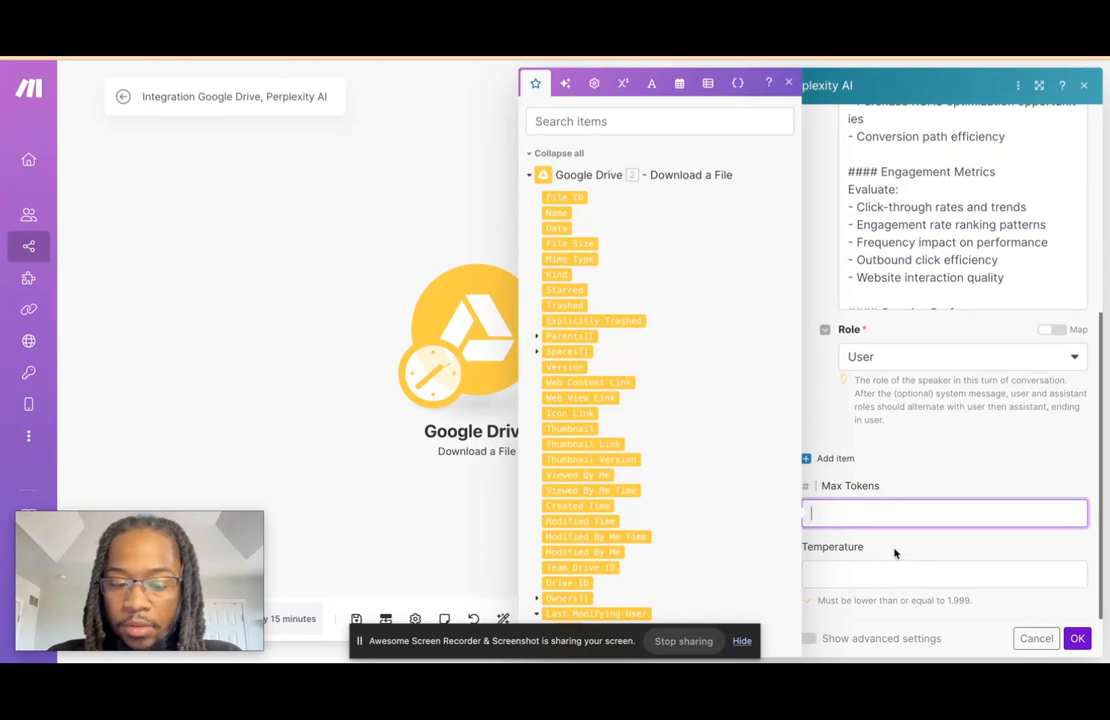
pyautogui.press('BackSpace')
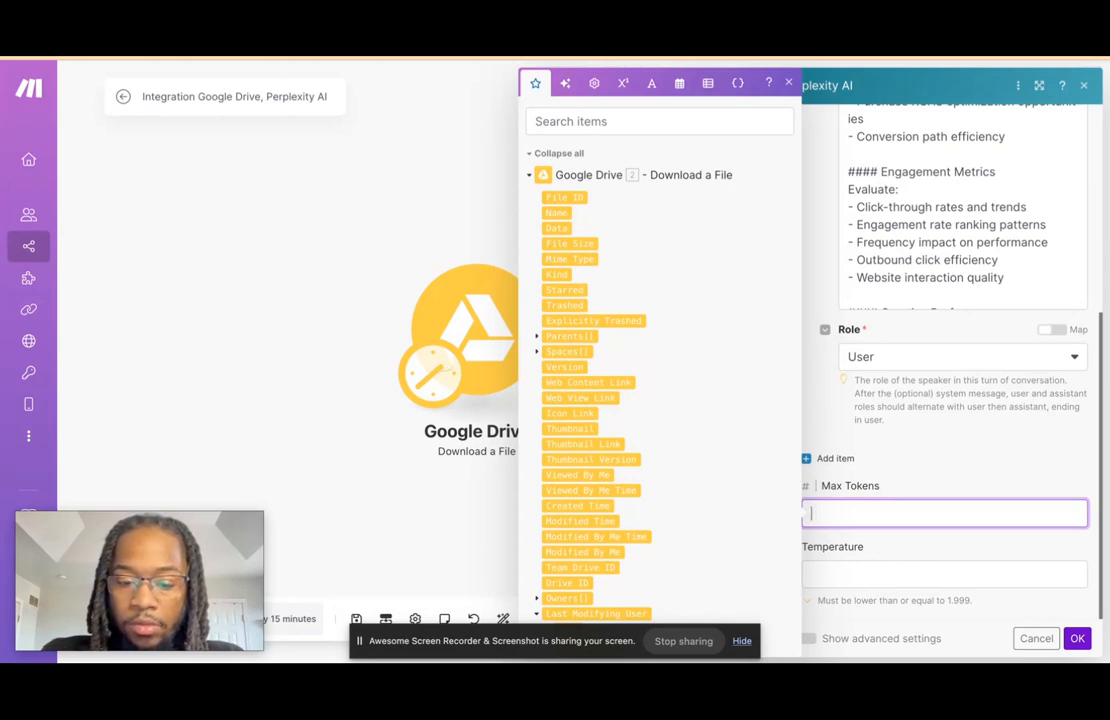
pyautogui.write('25000')
pyautogui.click(903, 578)
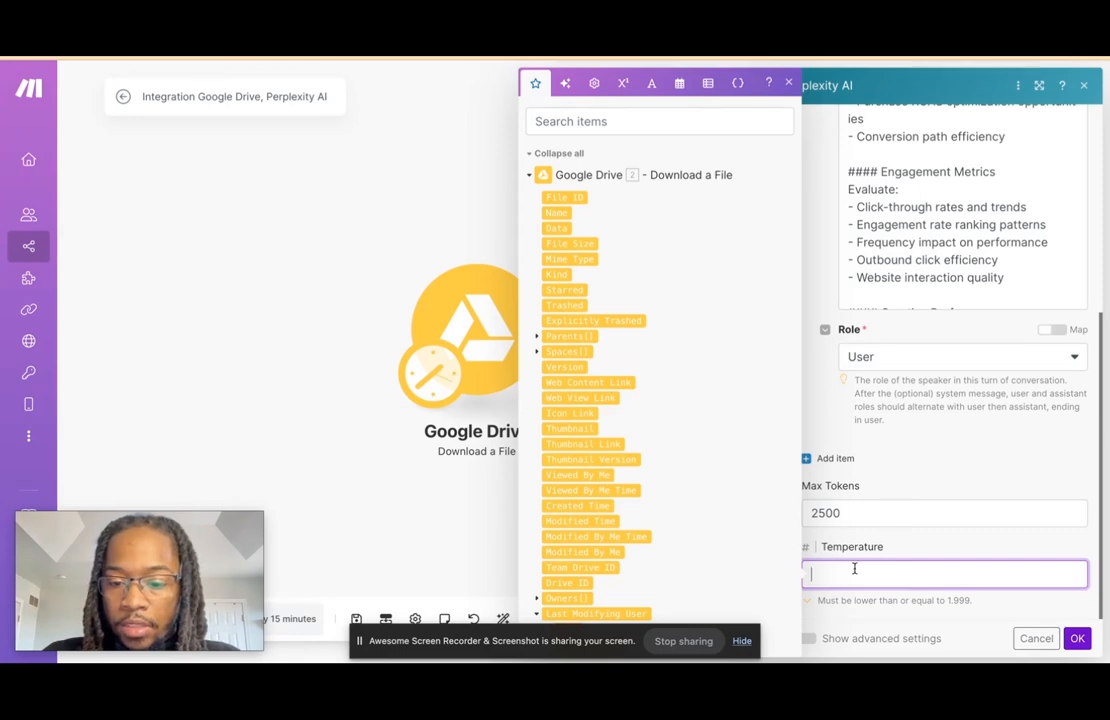
pyautogui.write('0.7')
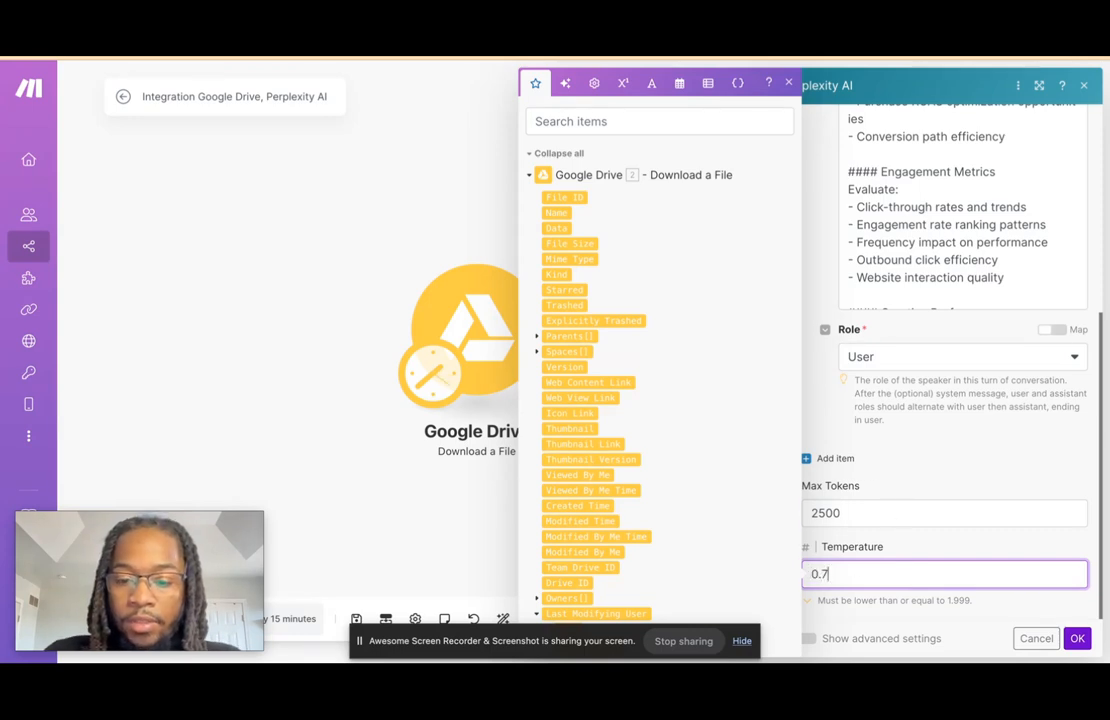
pyautogui.click(990, 493)
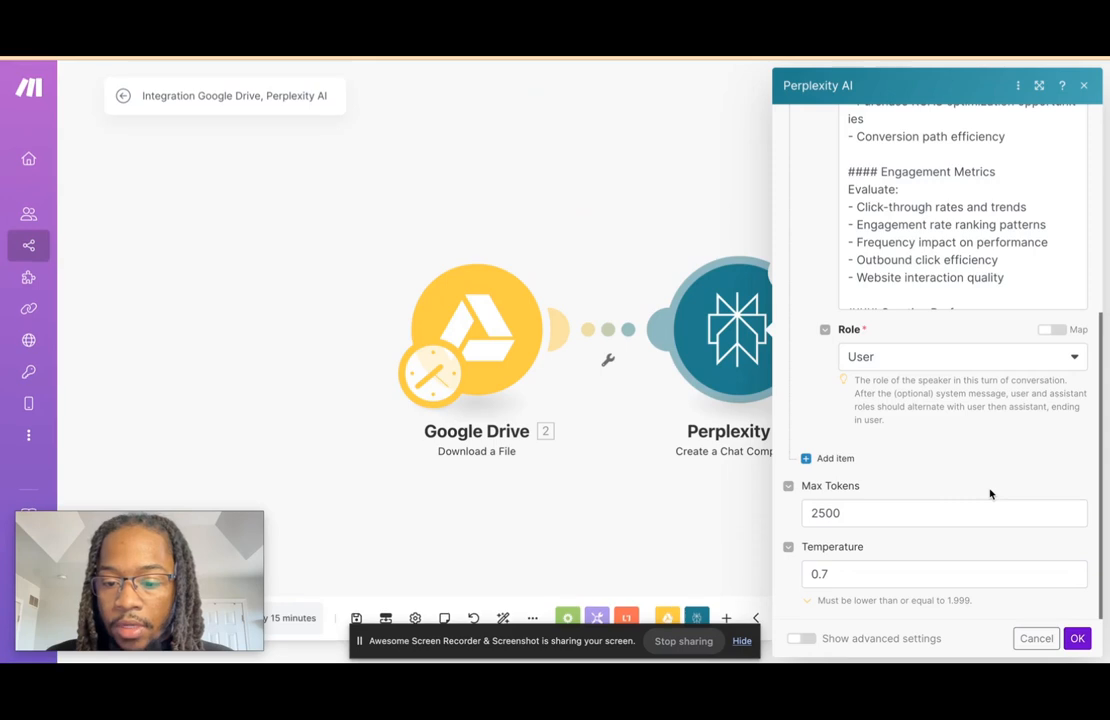
pyautogui.click(1079, 639)
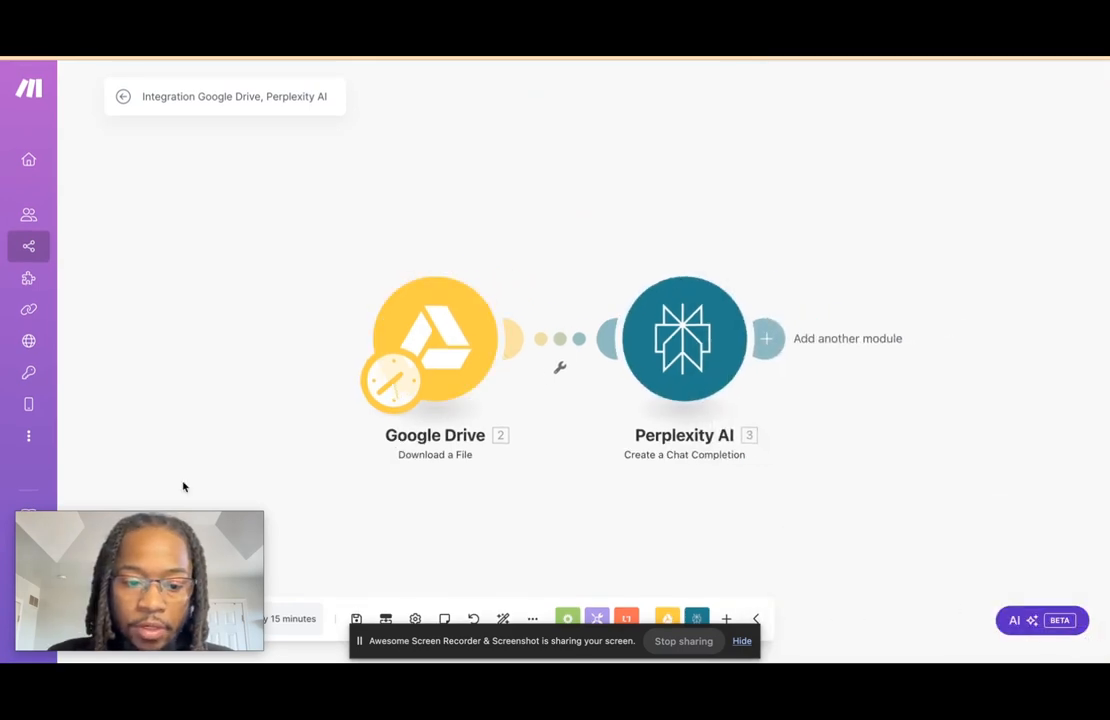
pyautogui.moveTo(169, 534)
pyautogui.moveTo(169, 534); pyautogui.dragTo(965, 508)
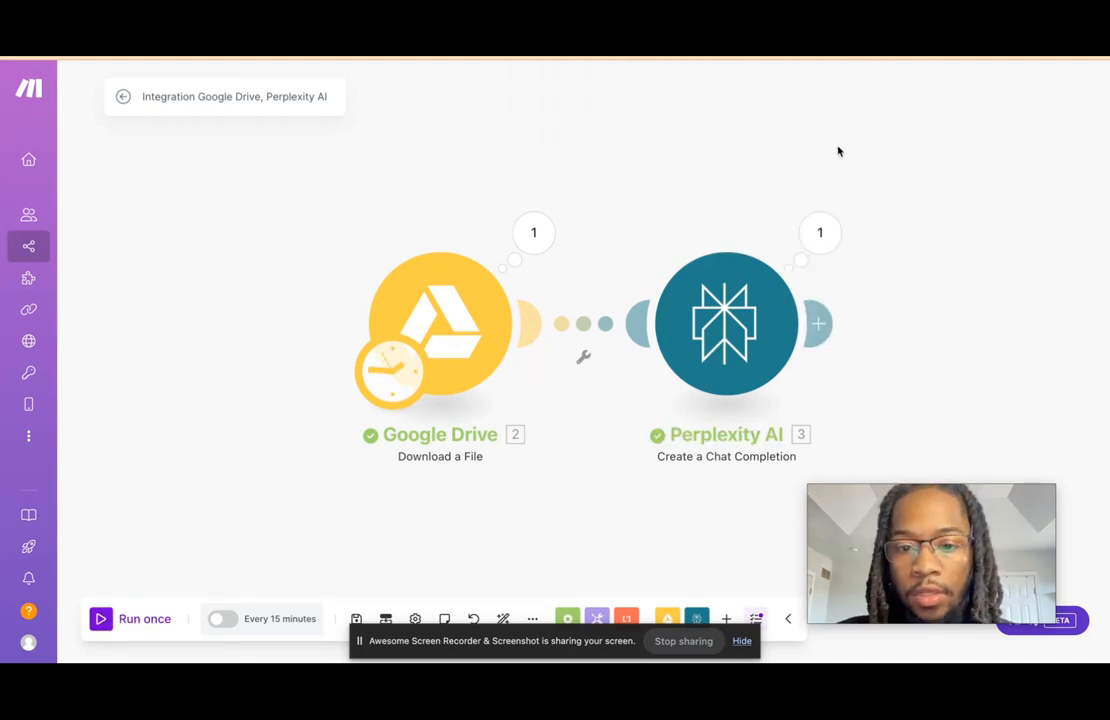
# - Review the Perplexity module's message prompt and its mapped Google Drive Data, and leave without saving
pyautogui.click(752, 303)
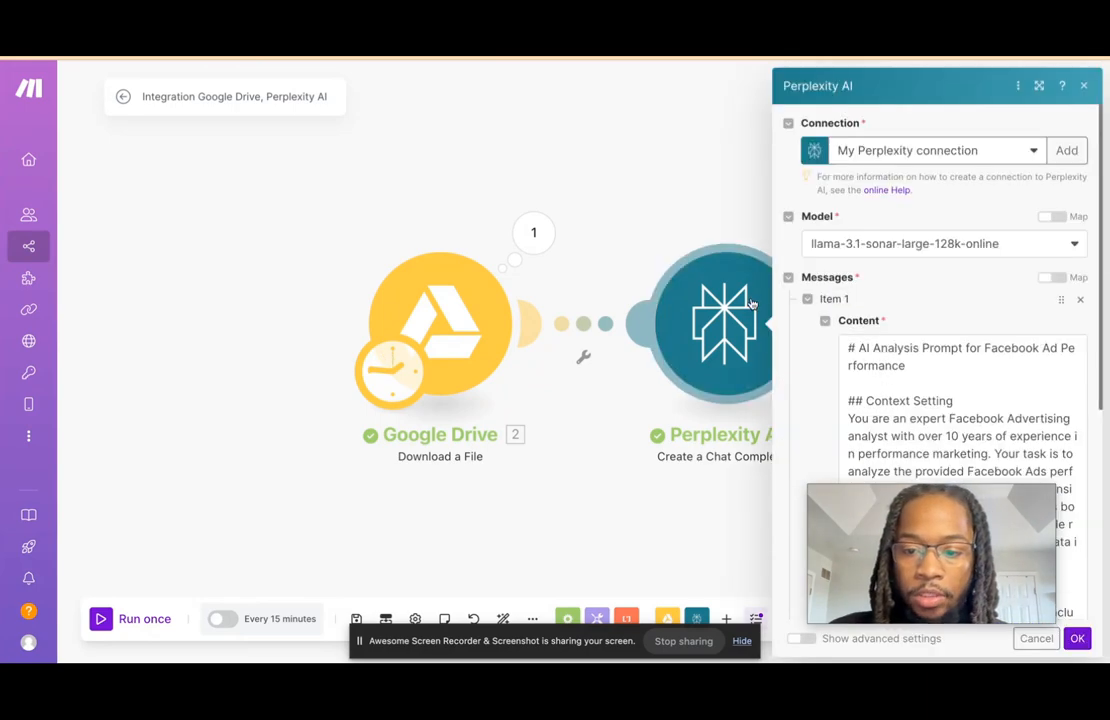
pyautogui.scroll(-3, 1050, 396)
pyautogui.click(1050, 400)
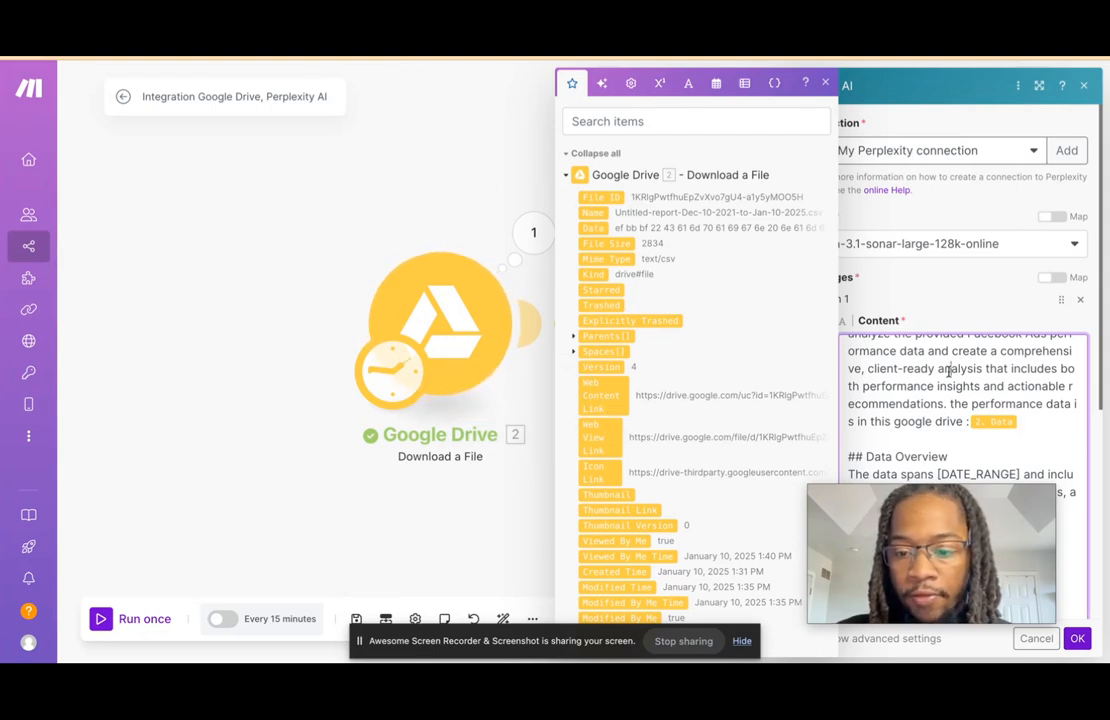
pyautogui.click(969, 268)
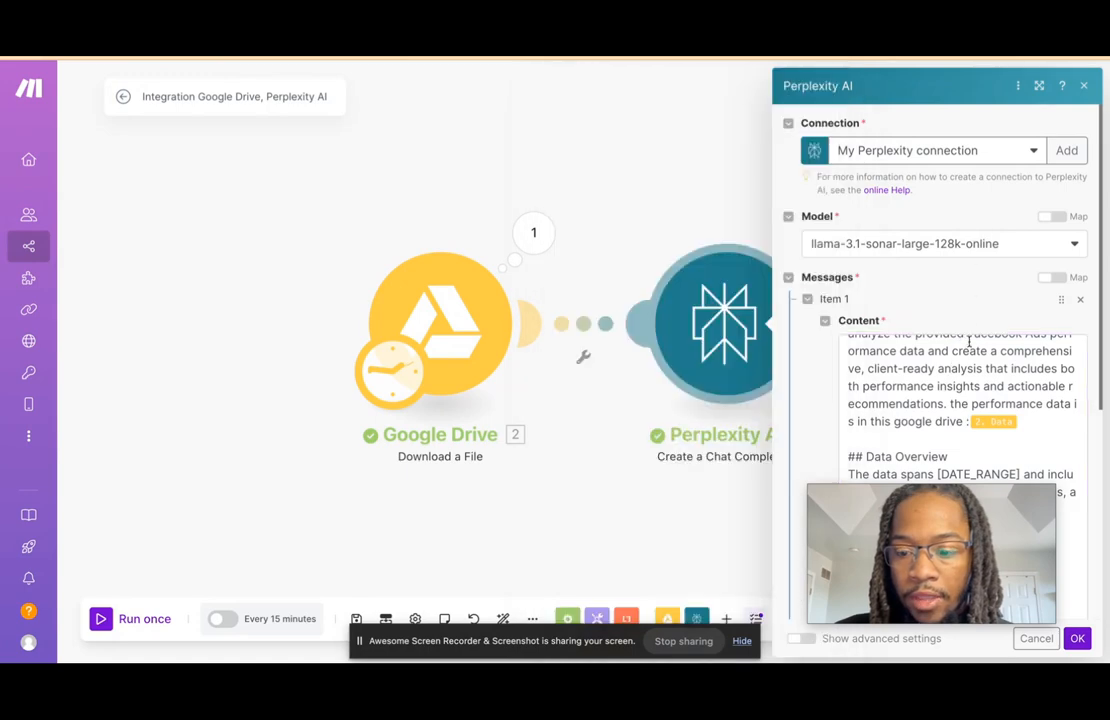
pyautogui.click(1047, 641)
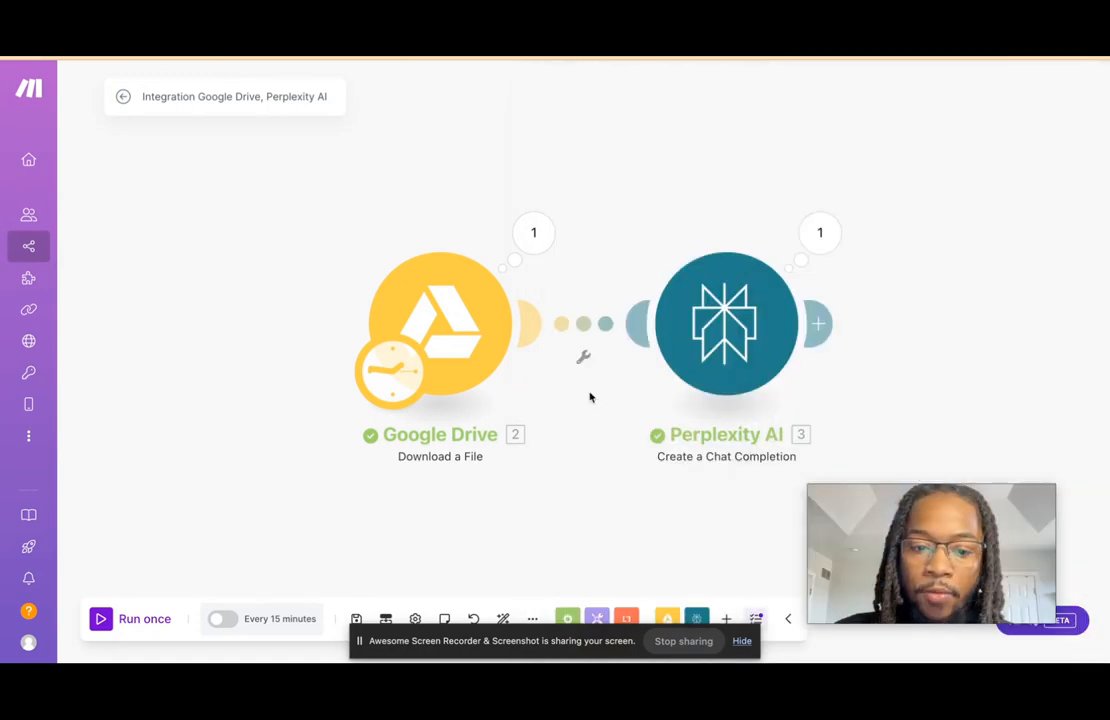
# - Examine the Perplexity run's output, reading the generated analysis in the first choice's message content
pyautogui.click(811, 244)
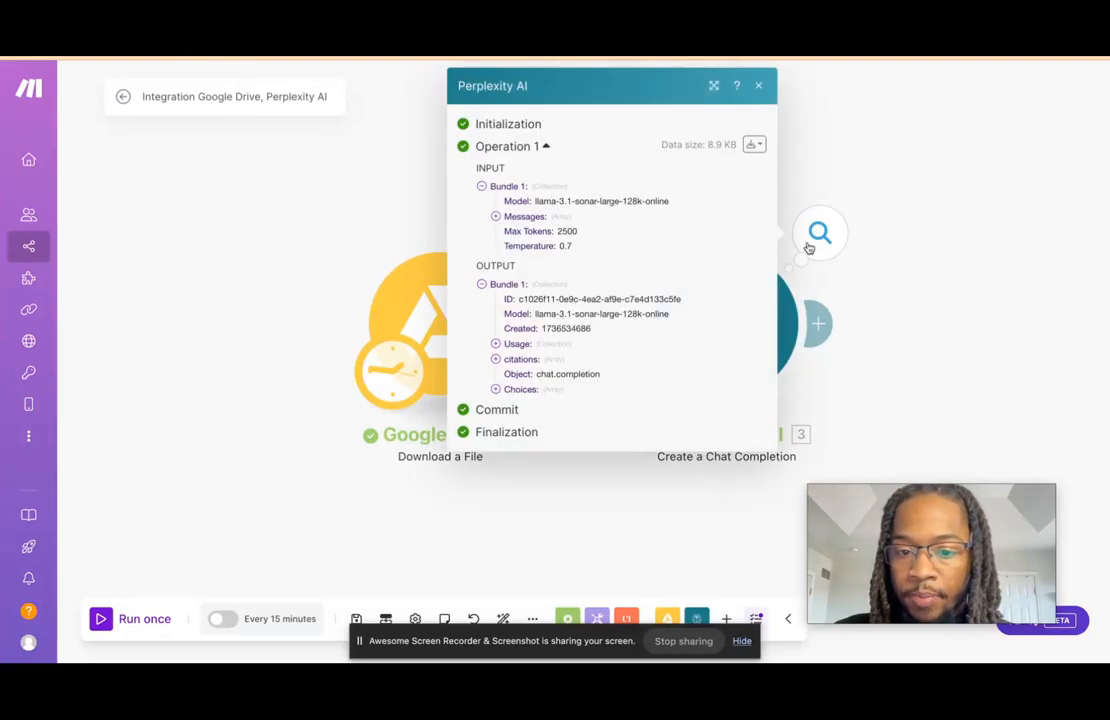
pyautogui.click(495, 389)
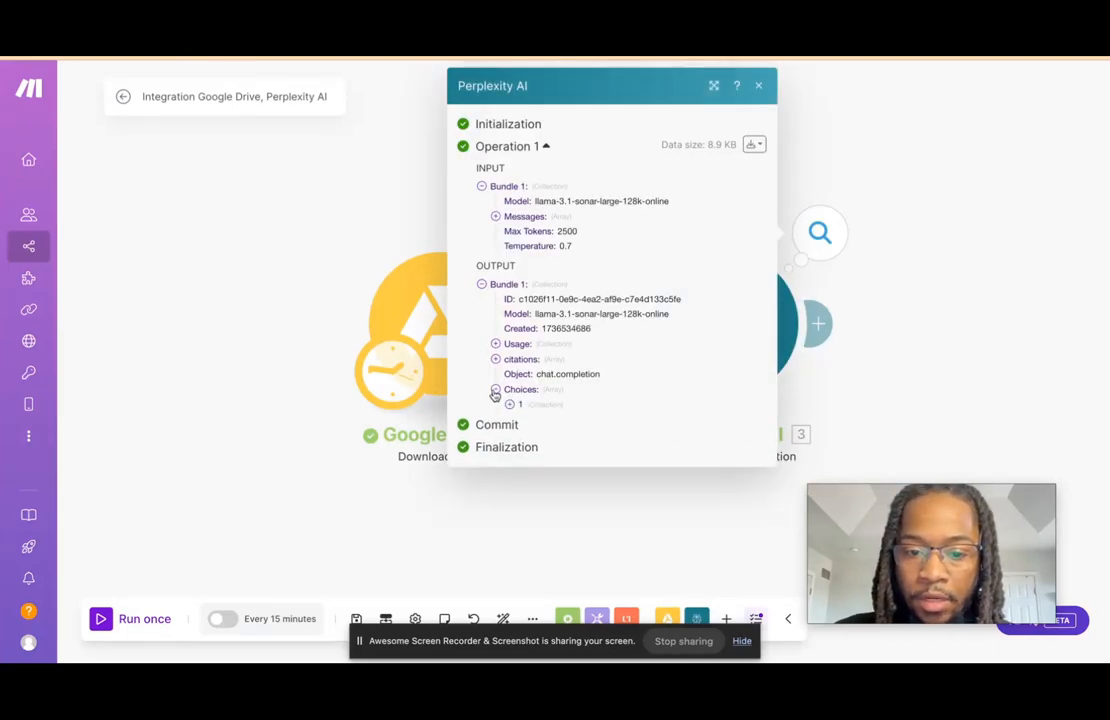
pyautogui.click(509, 404)
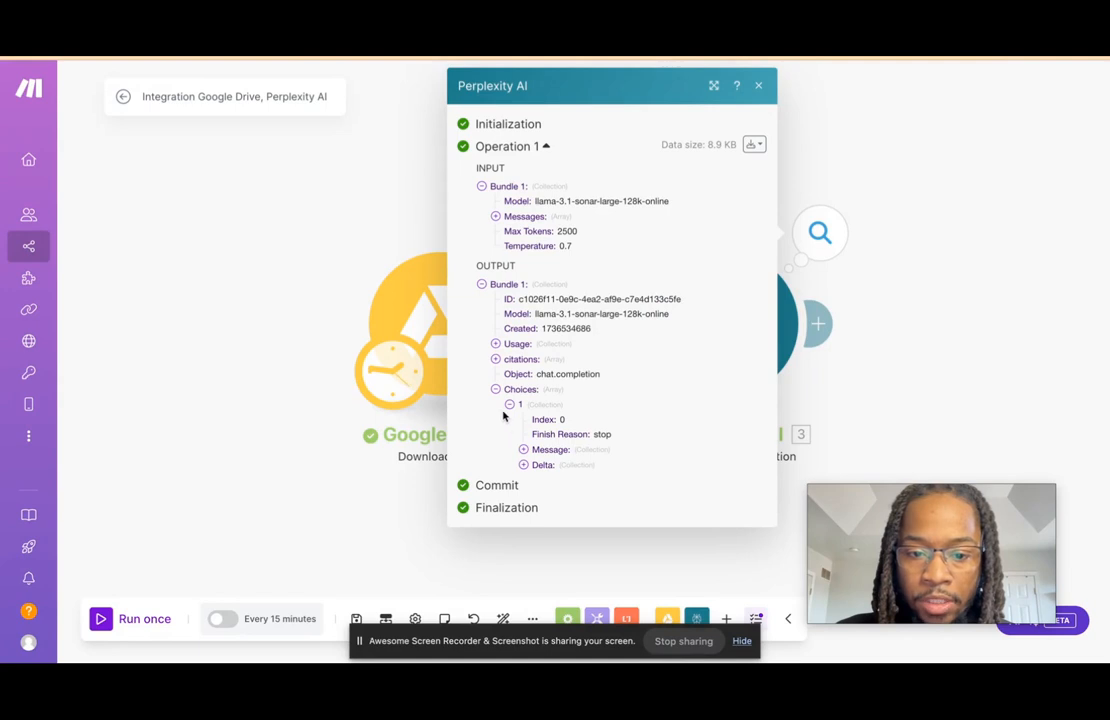
pyautogui.click(523, 450)
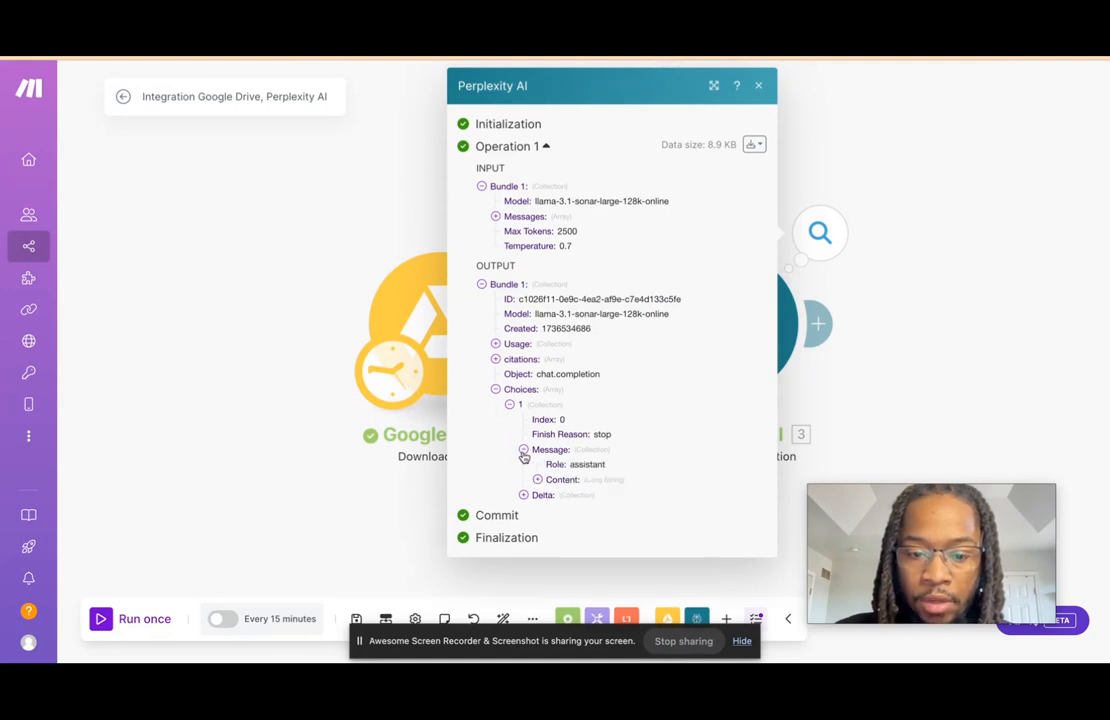
pyautogui.click(537, 479)
pyautogui.scroll(-1, 638, 461)
pyautogui.scroll(-1, 638, 461)
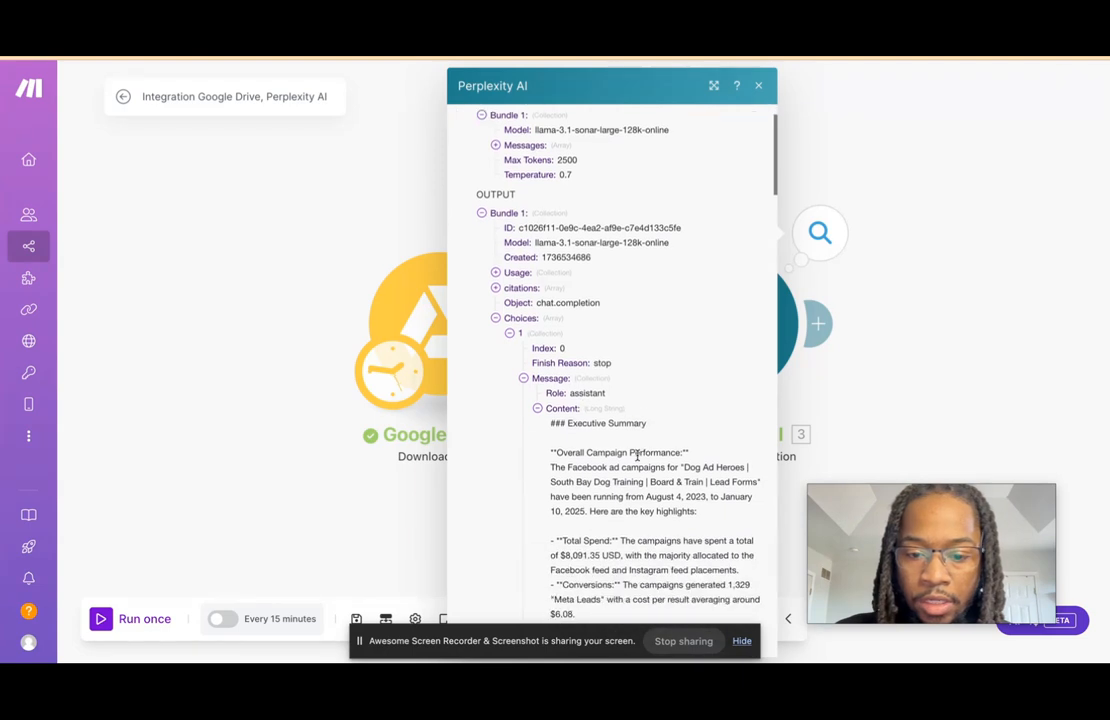
pyautogui.scroll(-7, 650, 405)
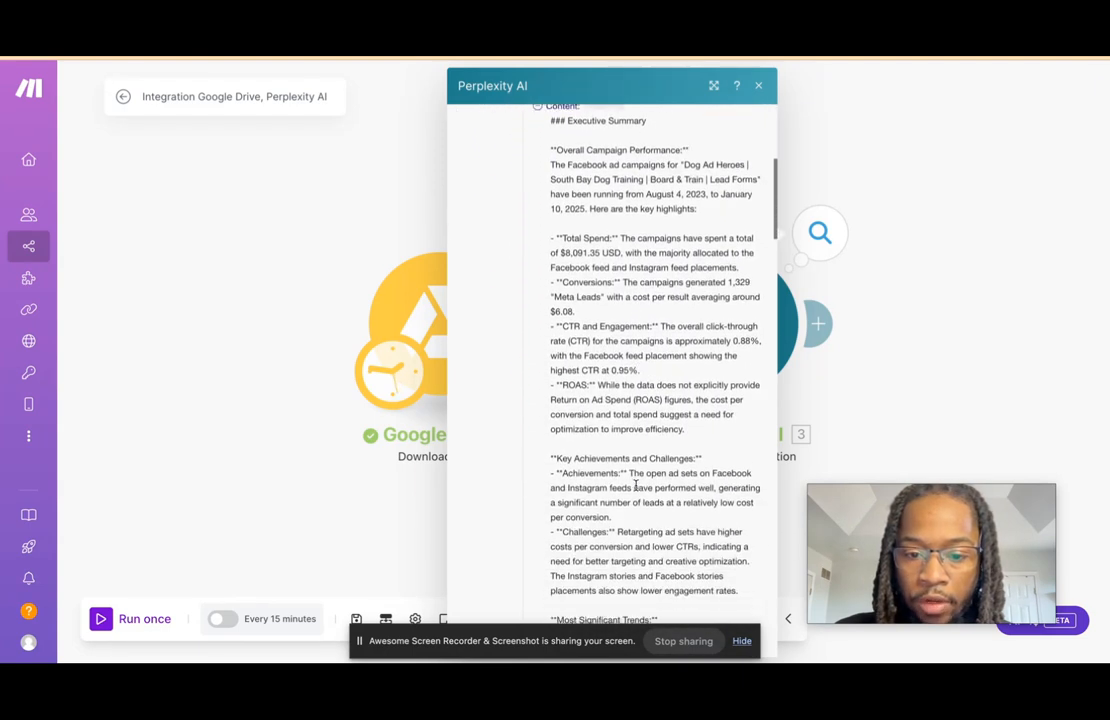
pyautogui.scroll(-5, 636, 488)
pyautogui.click(354, 563)
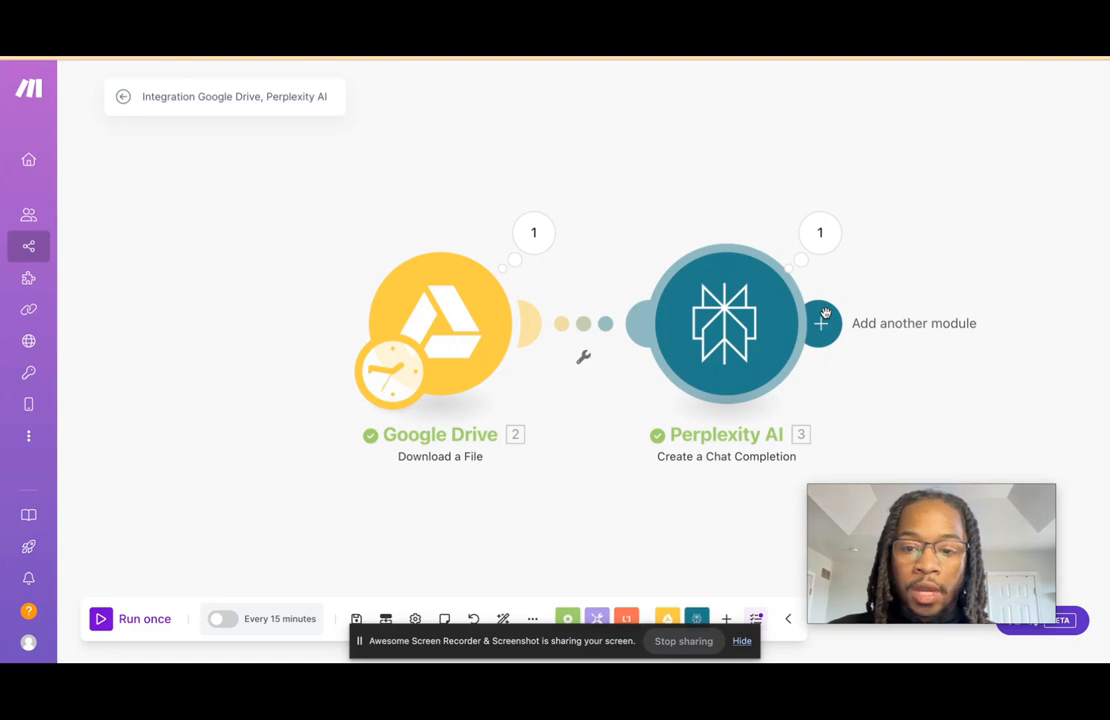
# - Add a Google Docs Create a Document module after the Perplexity AI module
pyautogui.hscroll(5, 922, 352)
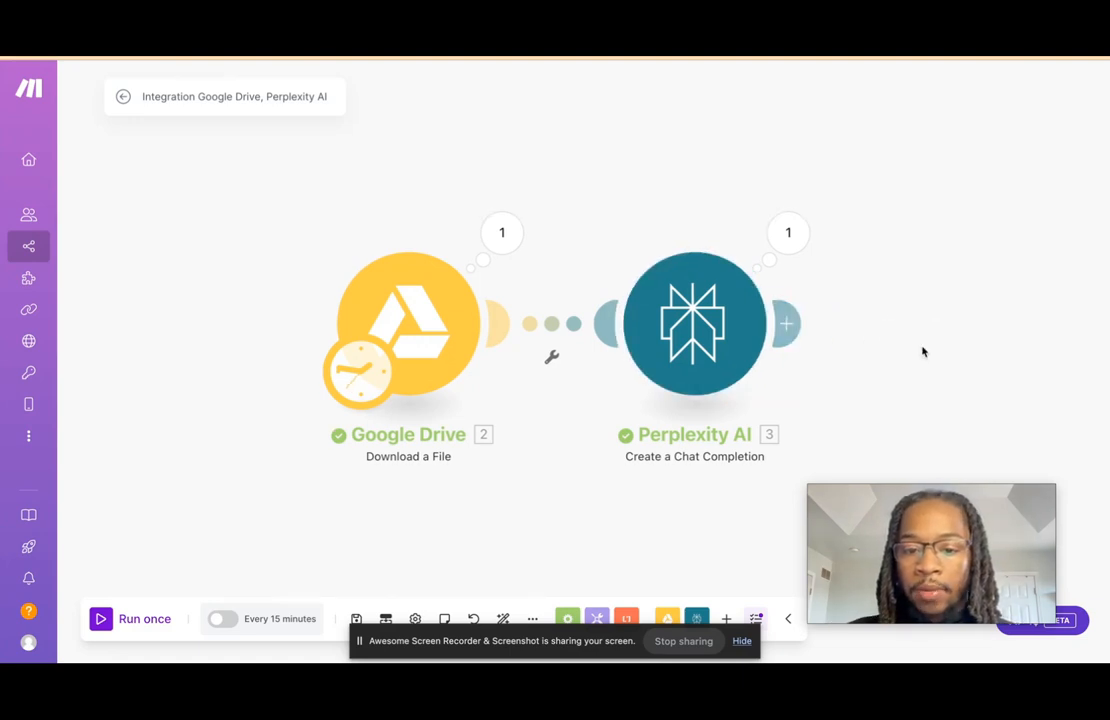
pyautogui.click(623, 332)
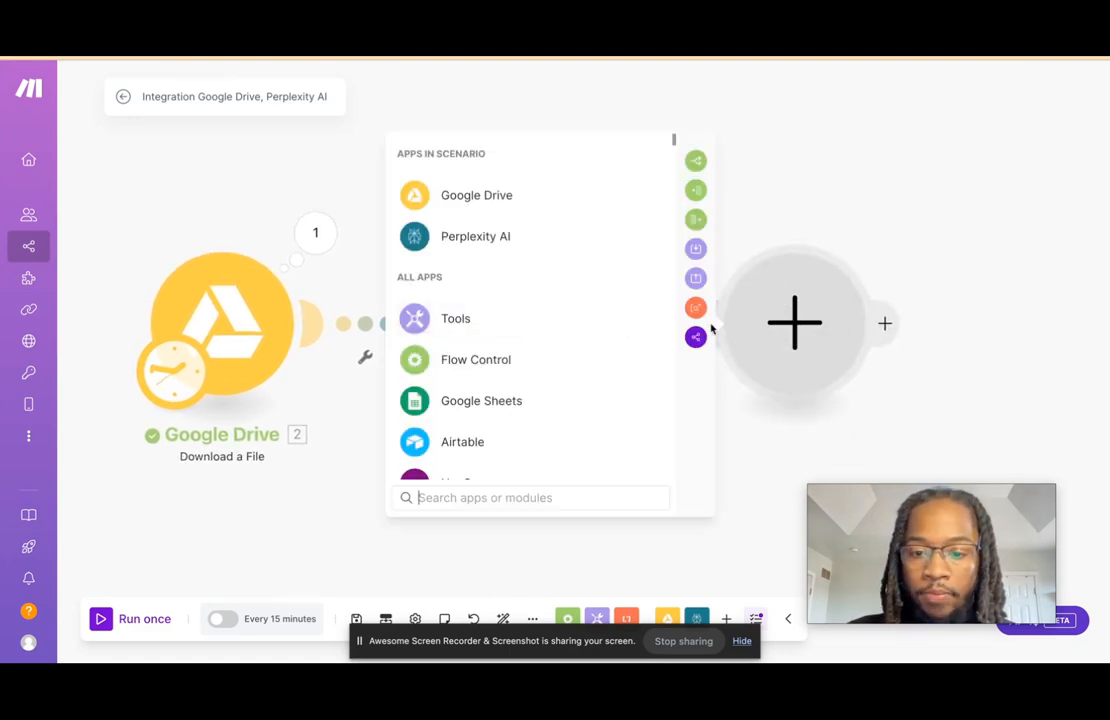
pyautogui.click(580, 366)
pyautogui.click(568, 377)
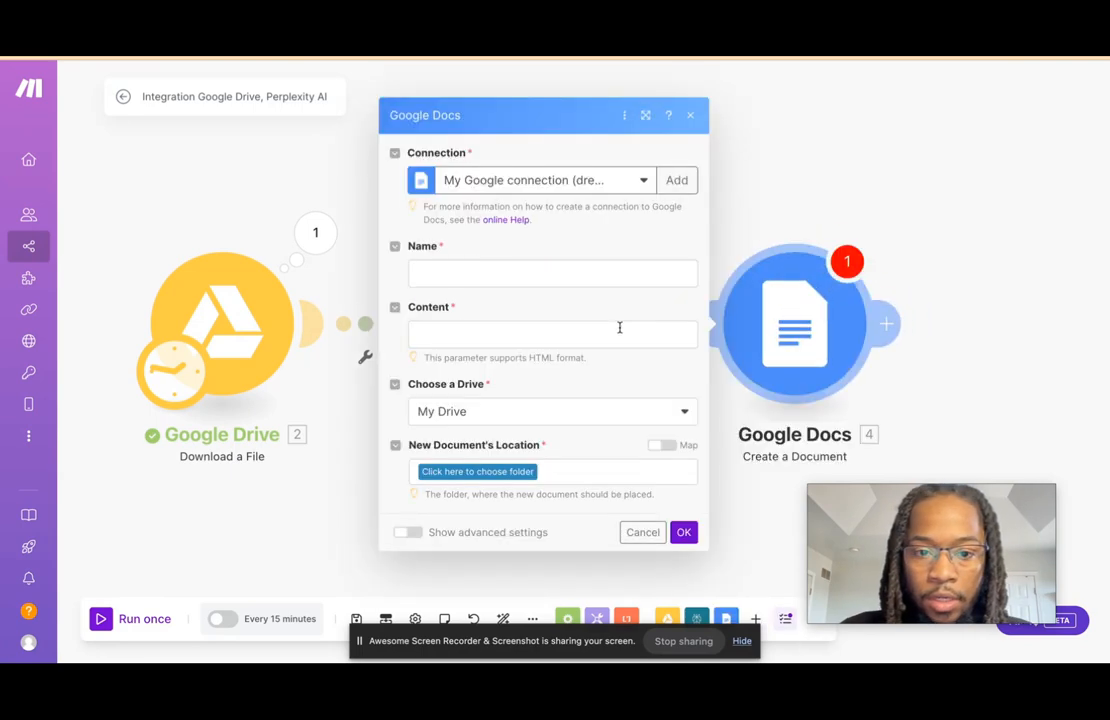
# - Name the new Google Docs document "Automated Report -" followed by the timestamp variable
pyautogui.click(534, 281)
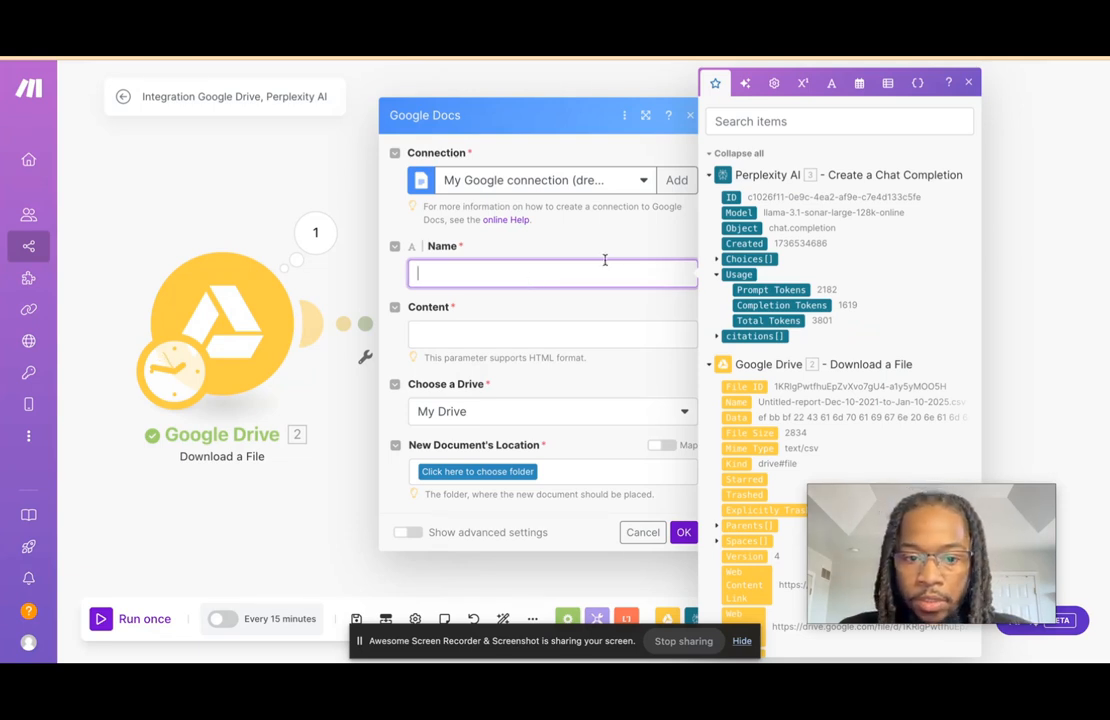
pyautogui.write('Automated ')
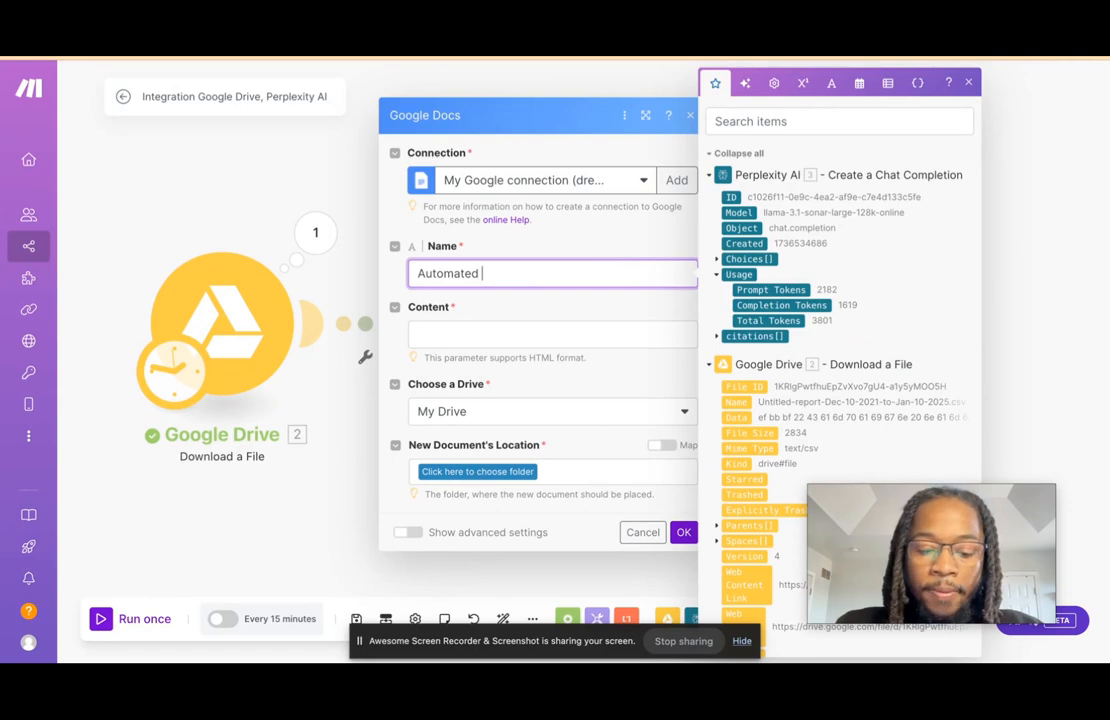
pyautogui.write('Report -')
pyautogui.click(859, 83)
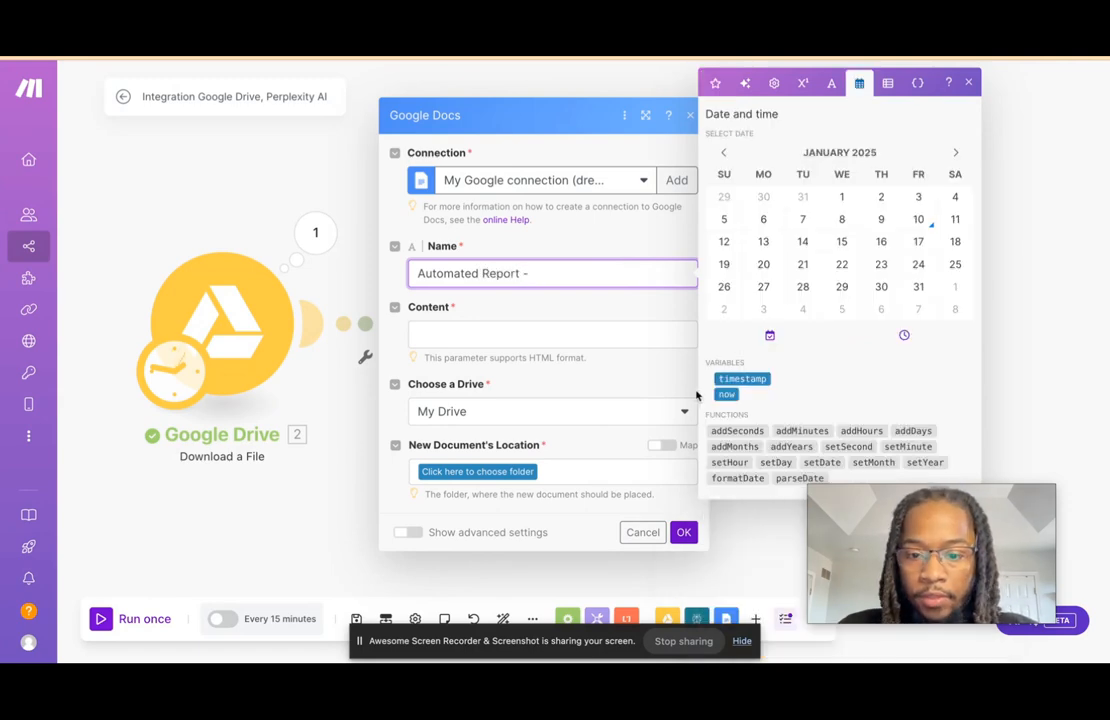
pyautogui.click(740, 378)
pyautogui.click(605, 320)
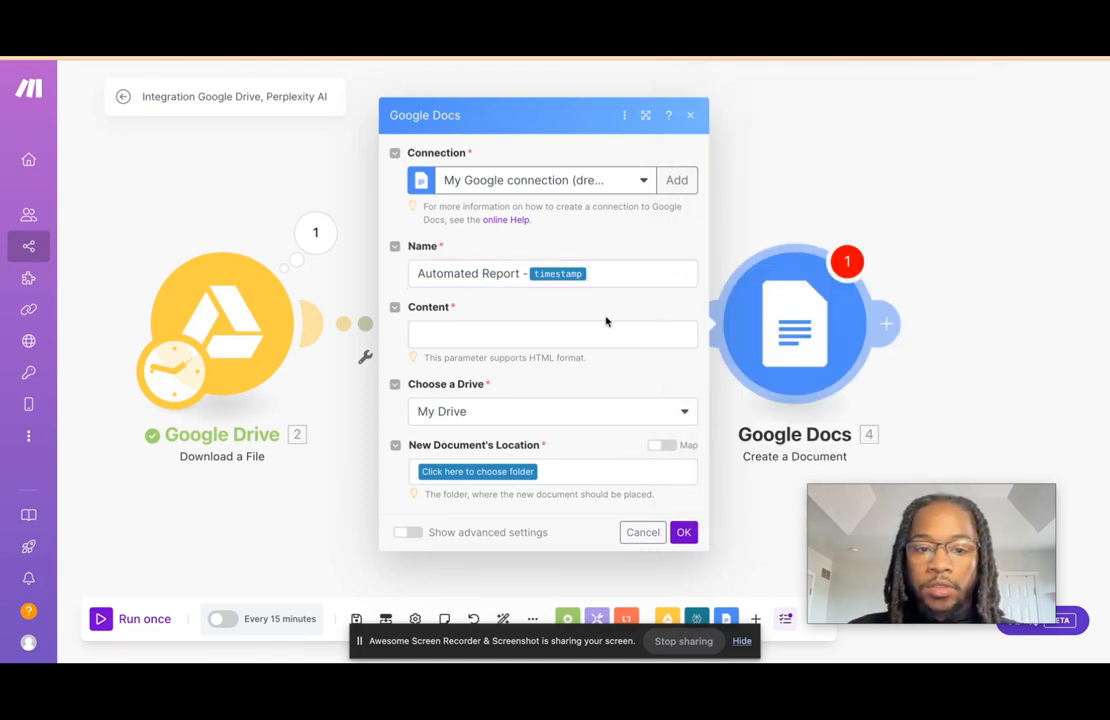
# - Map the document's Content to the Message Content in the Perplexity AI module's Choices[] output
pyautogui.click(541, 335)
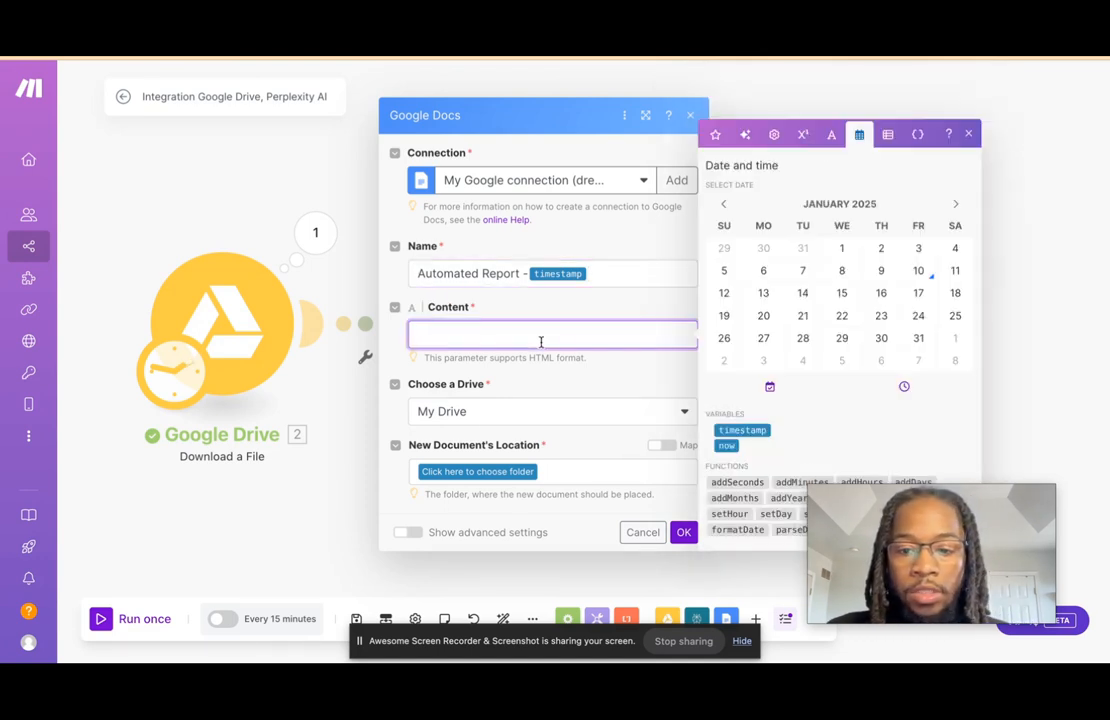
pyautogui.click(716, 134)
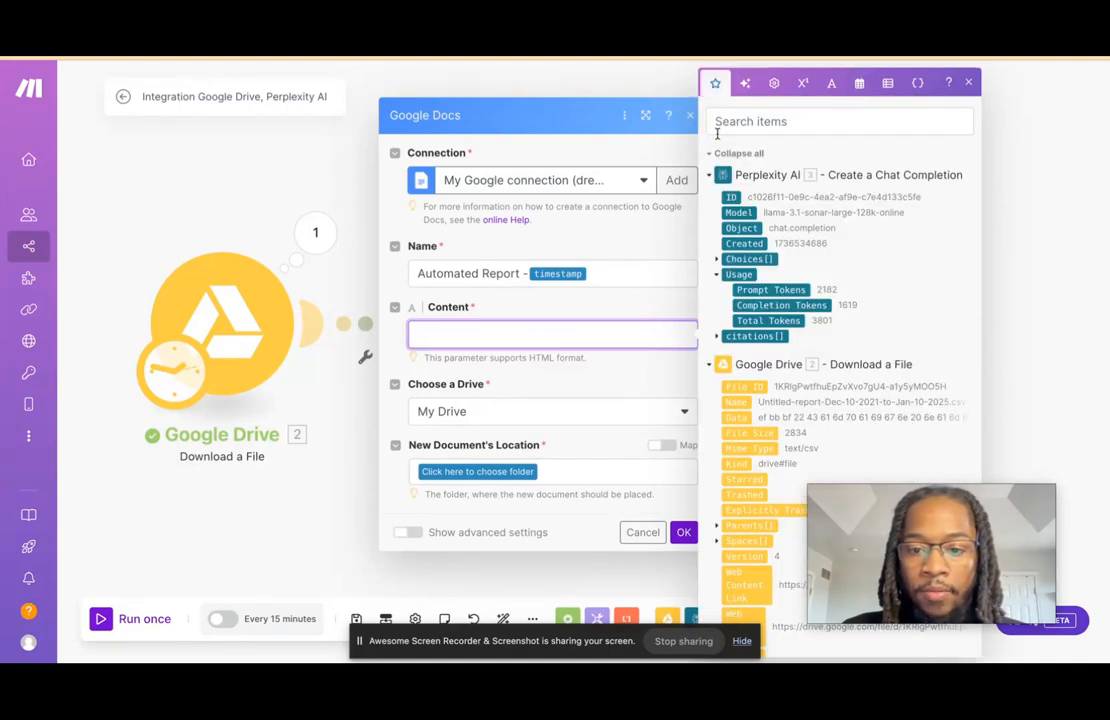
pyautogui.click(717, 260)
pyautogui.click(728, 306)
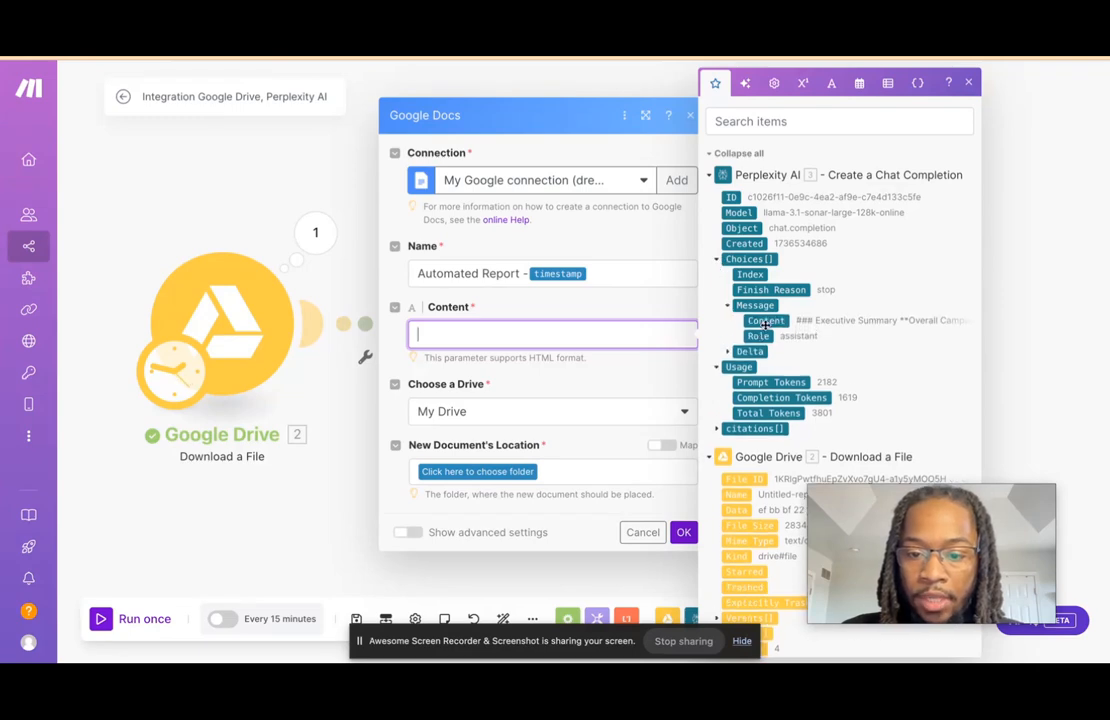
pyautogui.click(766, 321)
pyautogui.click(599, 358)
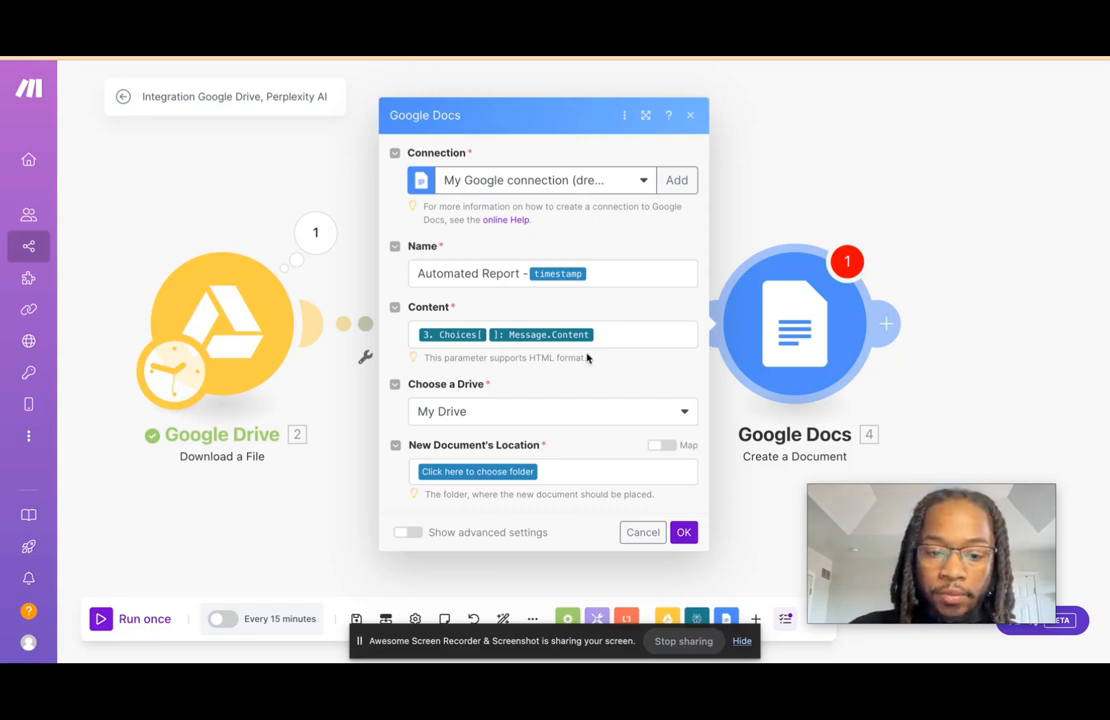
# - Set the new document's location to the AI Agents: Advertising Agency folder and save the Google Docs module settings
pyautogui.click(525, 472)
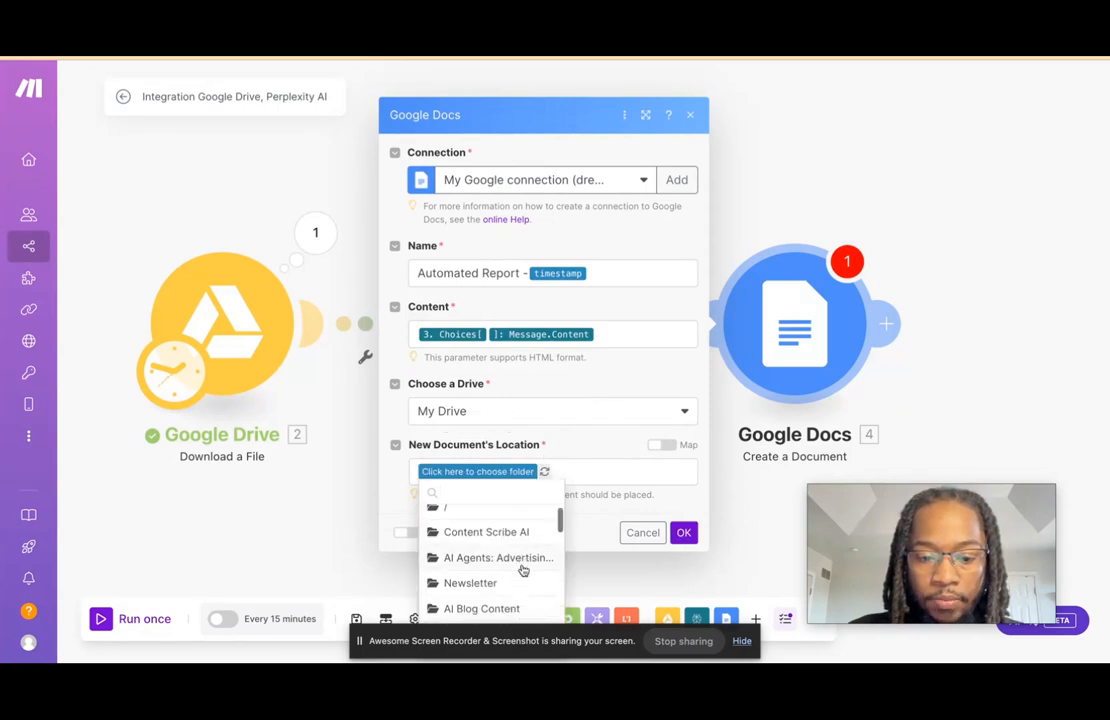
pyautogui.scroll(-1, 515, 555)
pyautogui.click(505, 525)
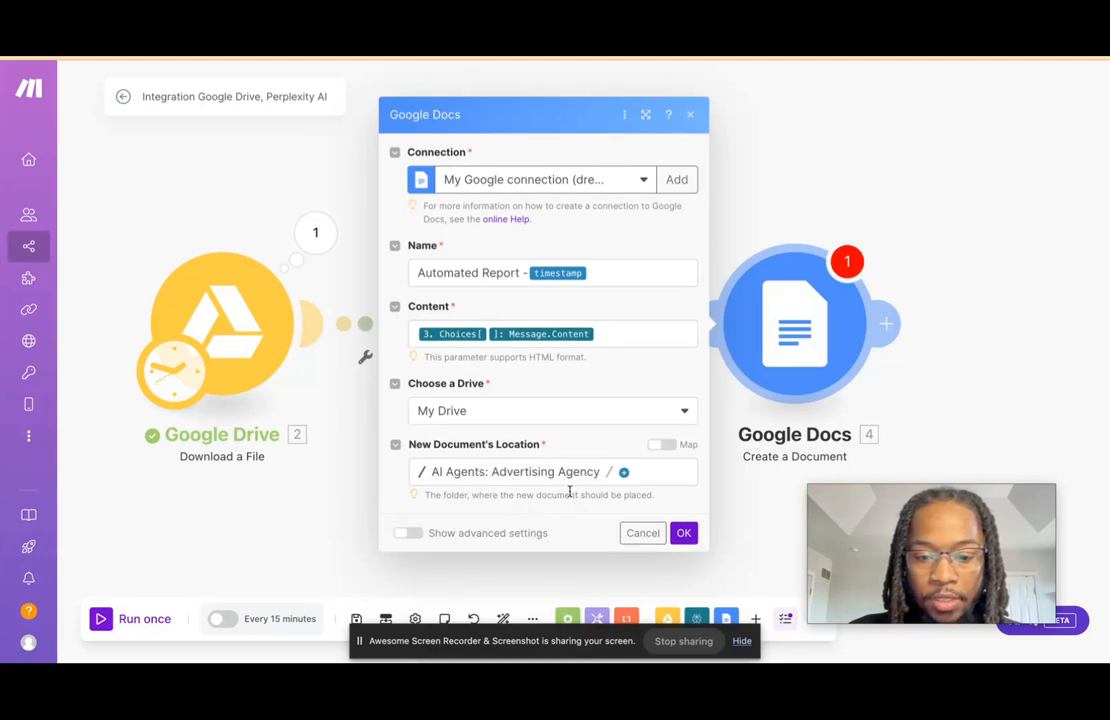
pyautogui.click(684, 533)
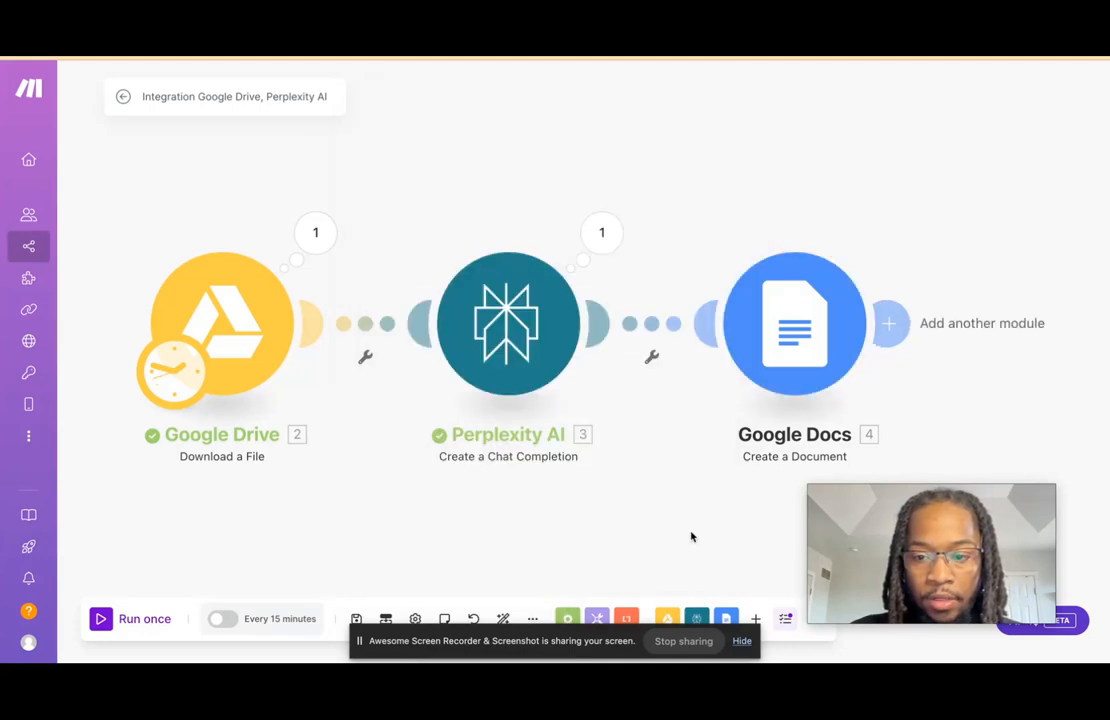
# - Run the Google Docs module to create the report document and open its operation's input and output bundles
pyautogui.rightClick(803, 330)
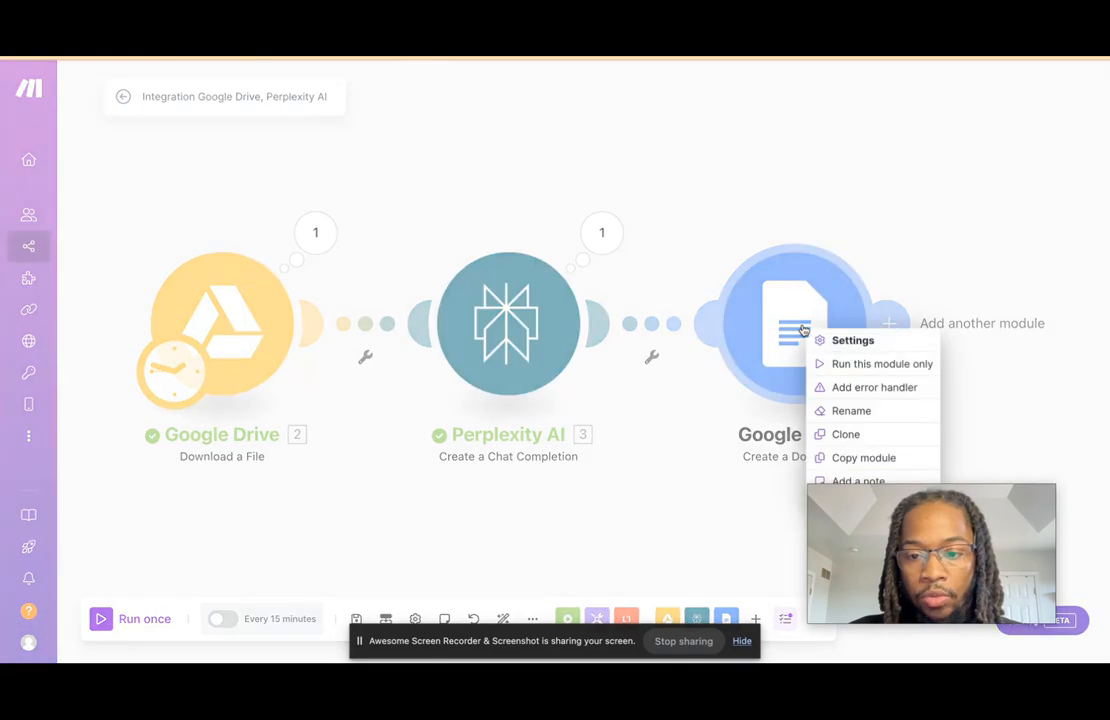
pyautogui.click(851, 363)
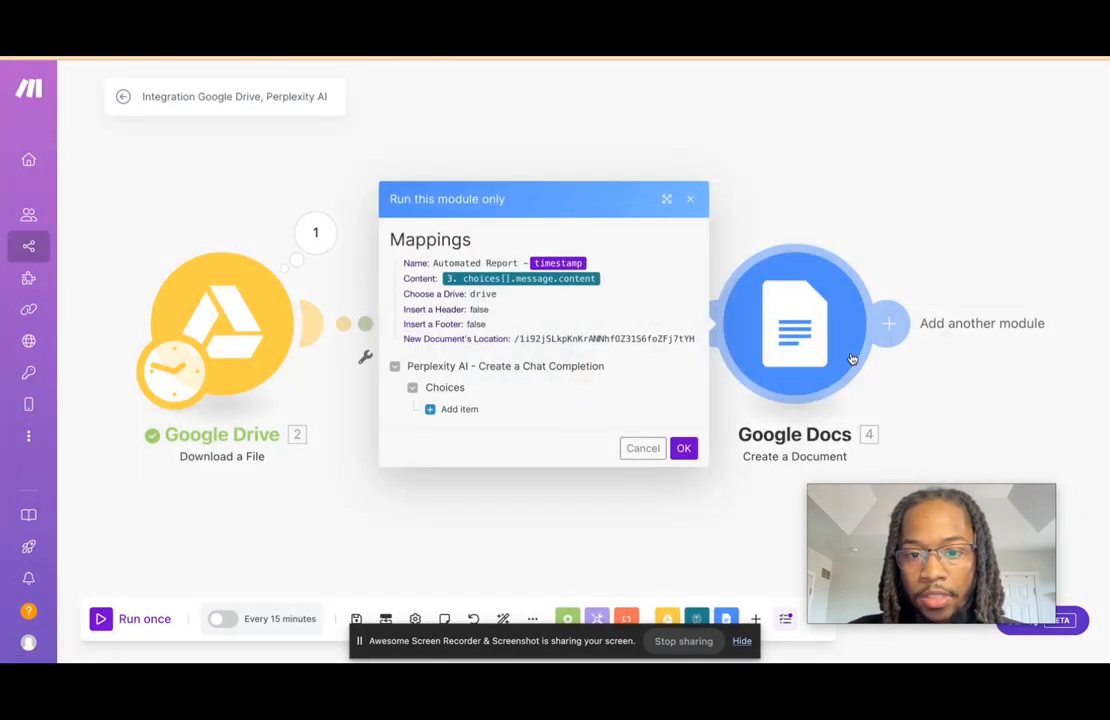
pyautogui.click(684, 447)
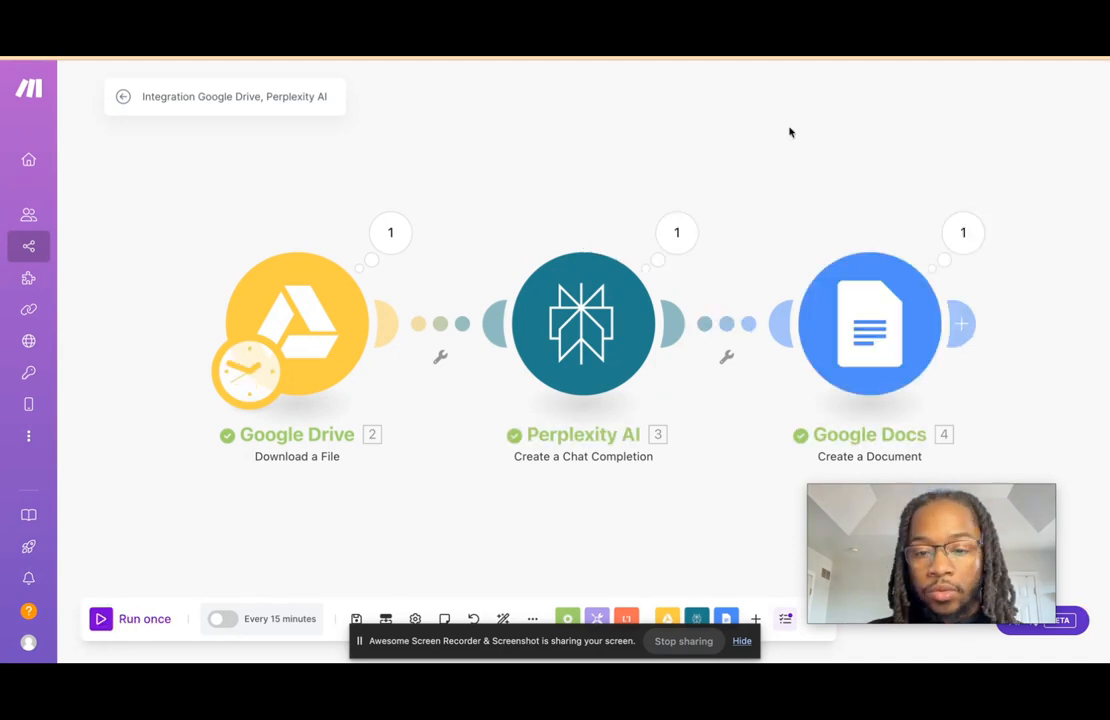
pyautogui.click(963, 232)
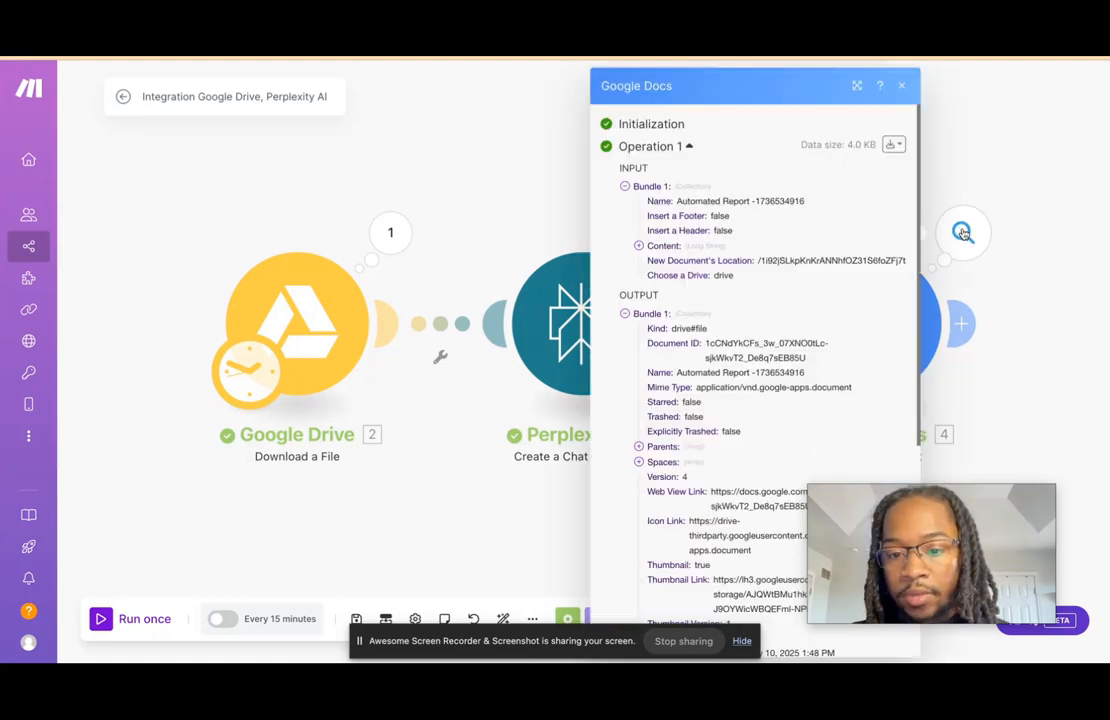
# - Switch to Google Drive, open the new Automated Report in the AI Agents: Advertising Agency folder, and read it through to the end
pyautogui.moveTo(912, 533); pyautogui.dragTo(163, 525)
pyautogui.scroll(-6, 820, 477)
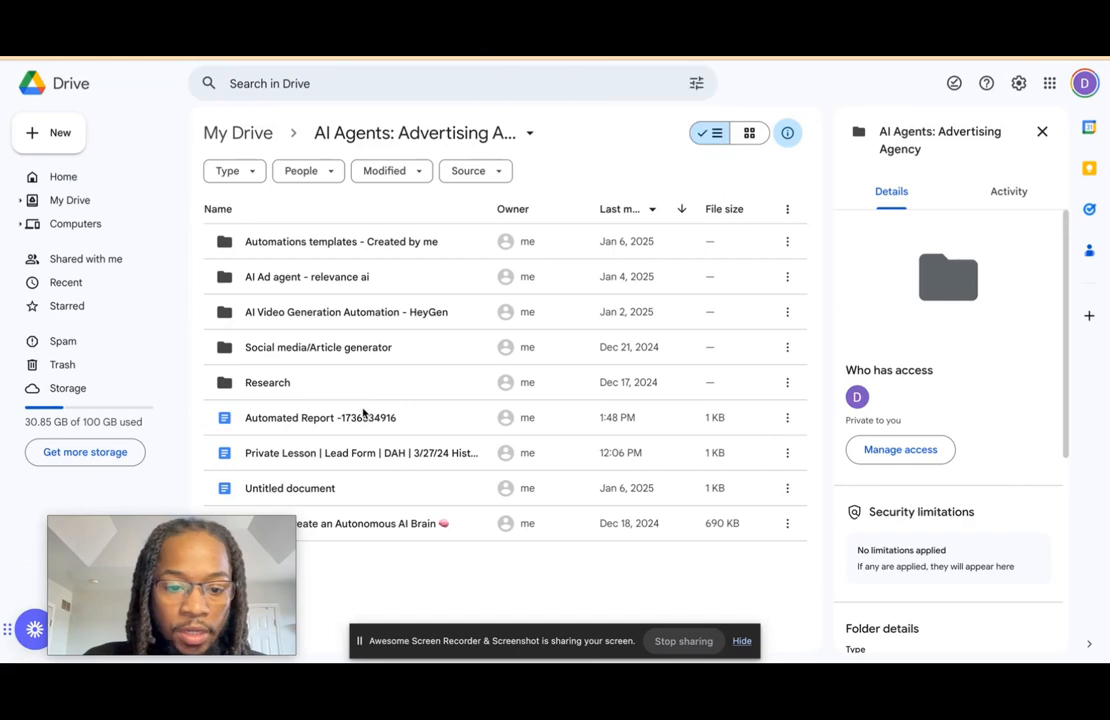
pyautogui.doubleClick(363, 415)
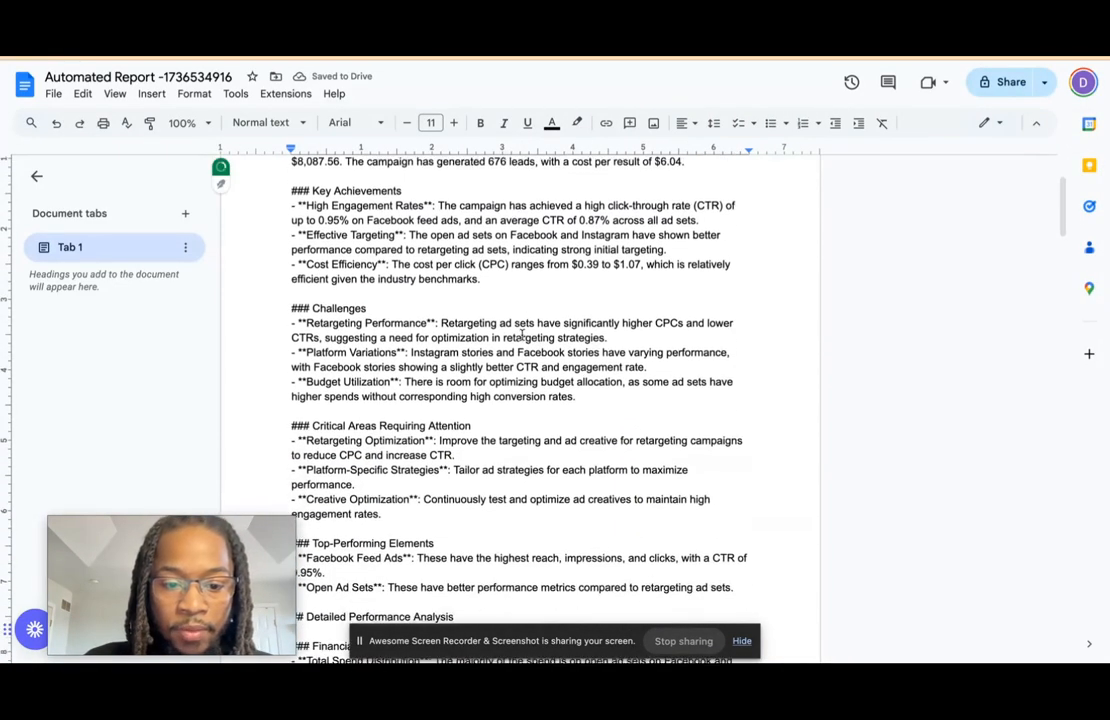
pyautogui.scroll(-1, 520, 336)
pyautogui.scroll(-10, 521, 335)
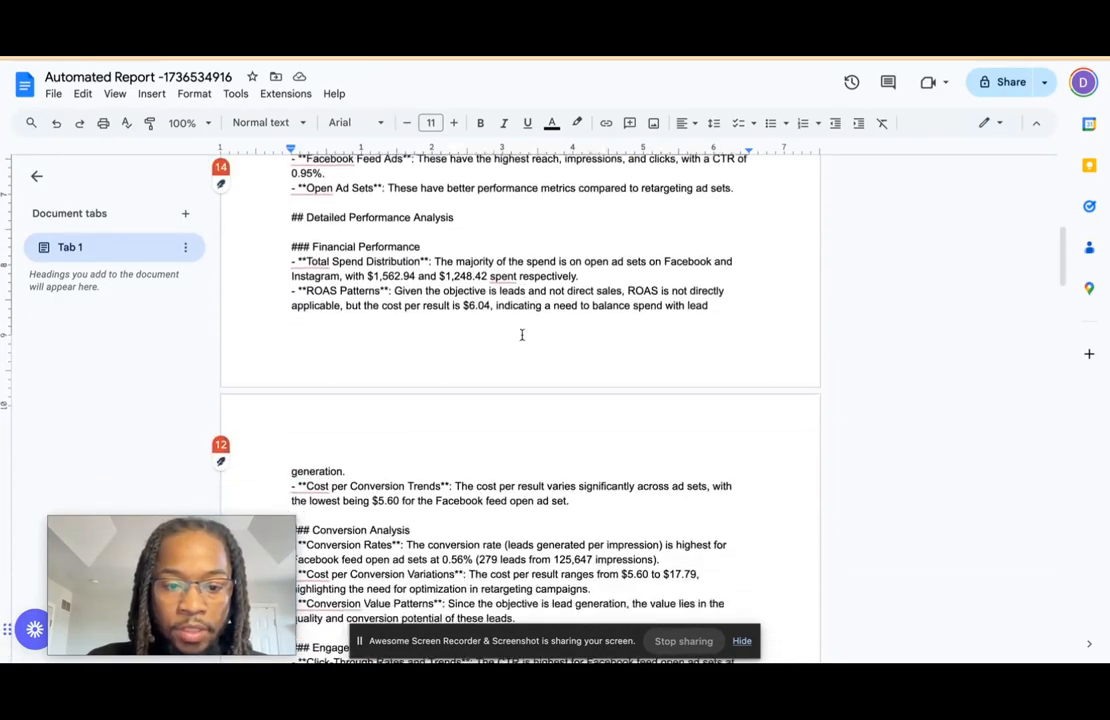
pyautogui.scroll(-15, 521, 335)
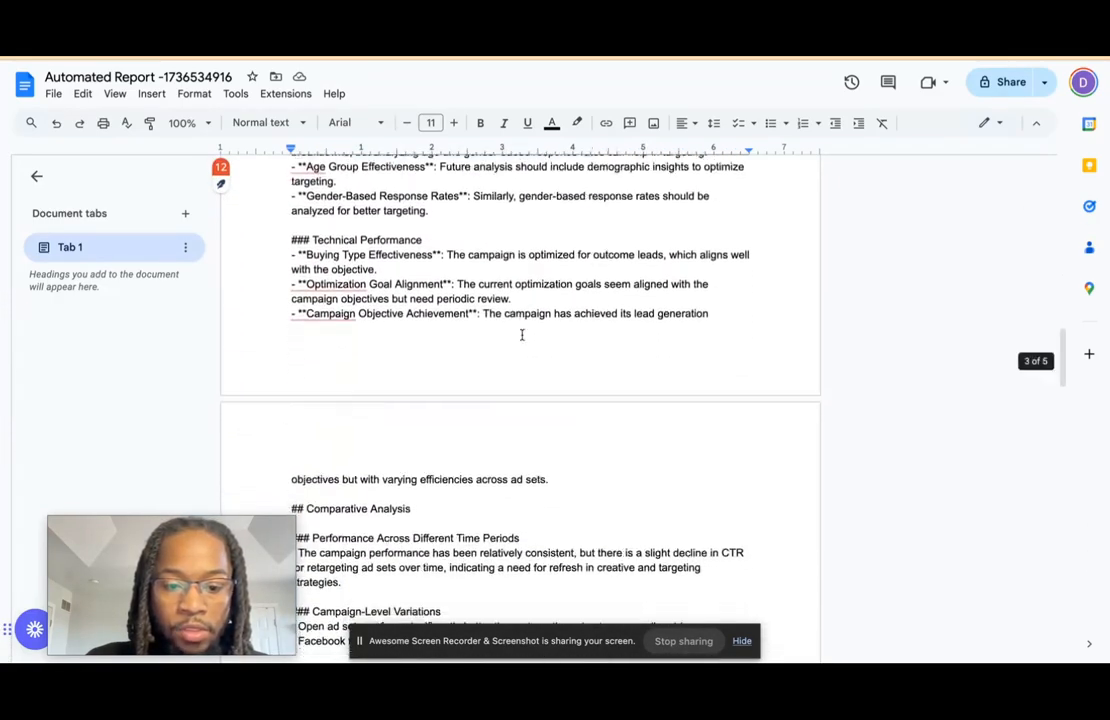
pyautogui.scroll(-15, 521, 335)
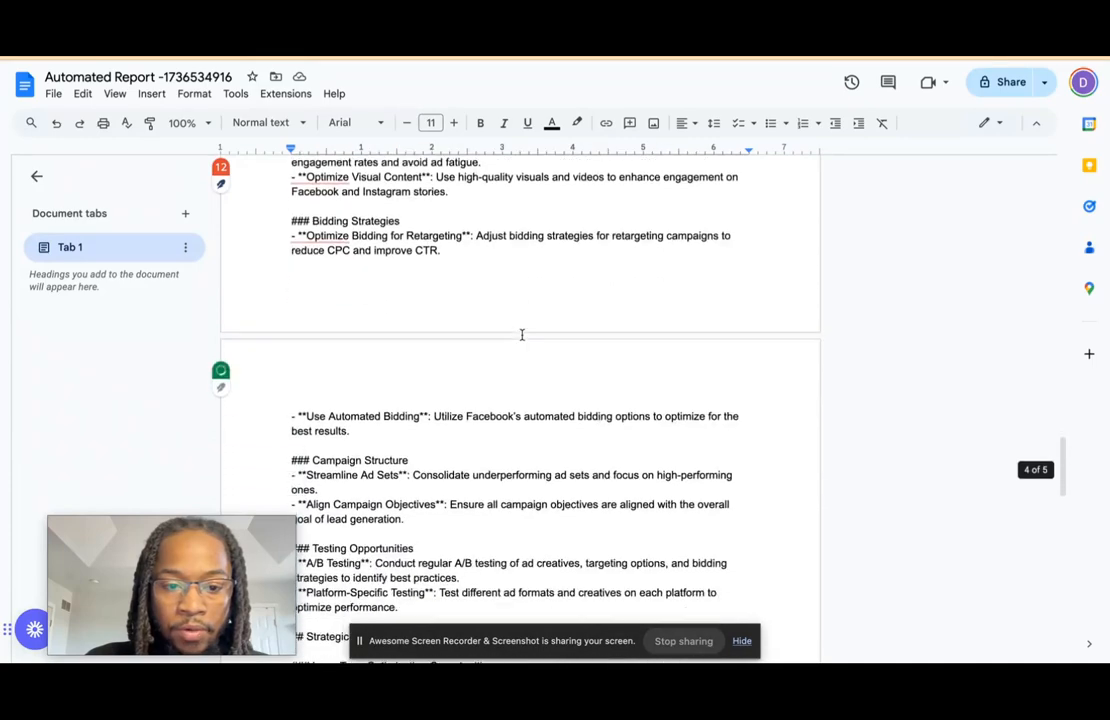
pyautogui.scroll(-10, 521, 335)
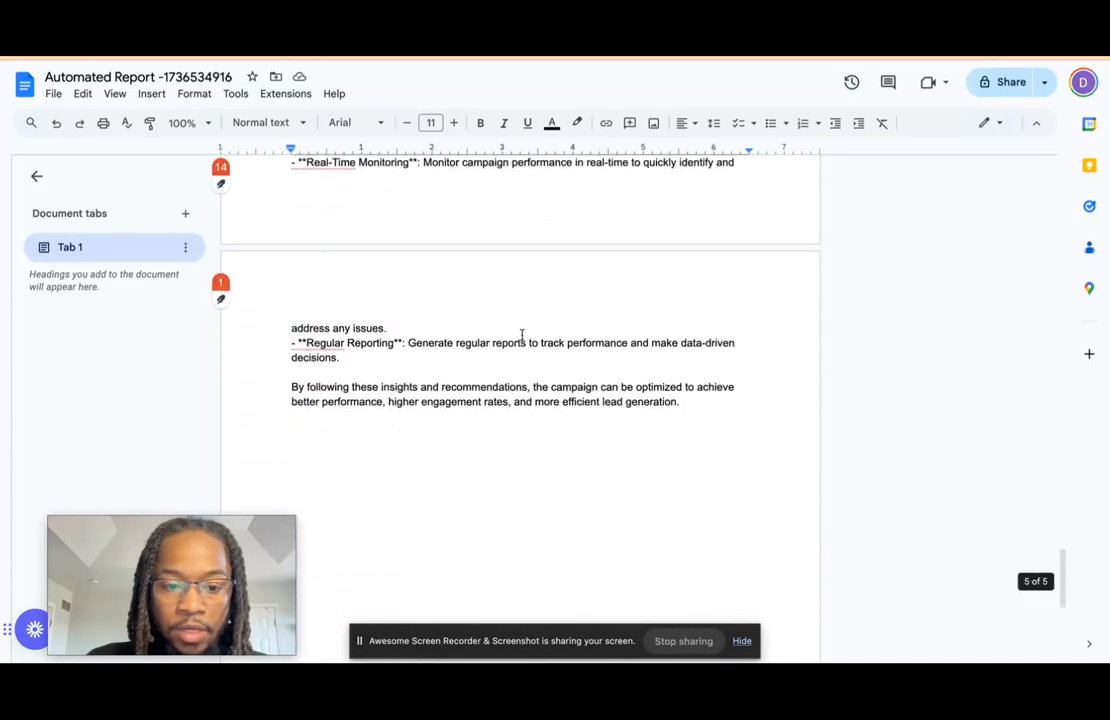
pyautogui.scroll(15, 521, 335)
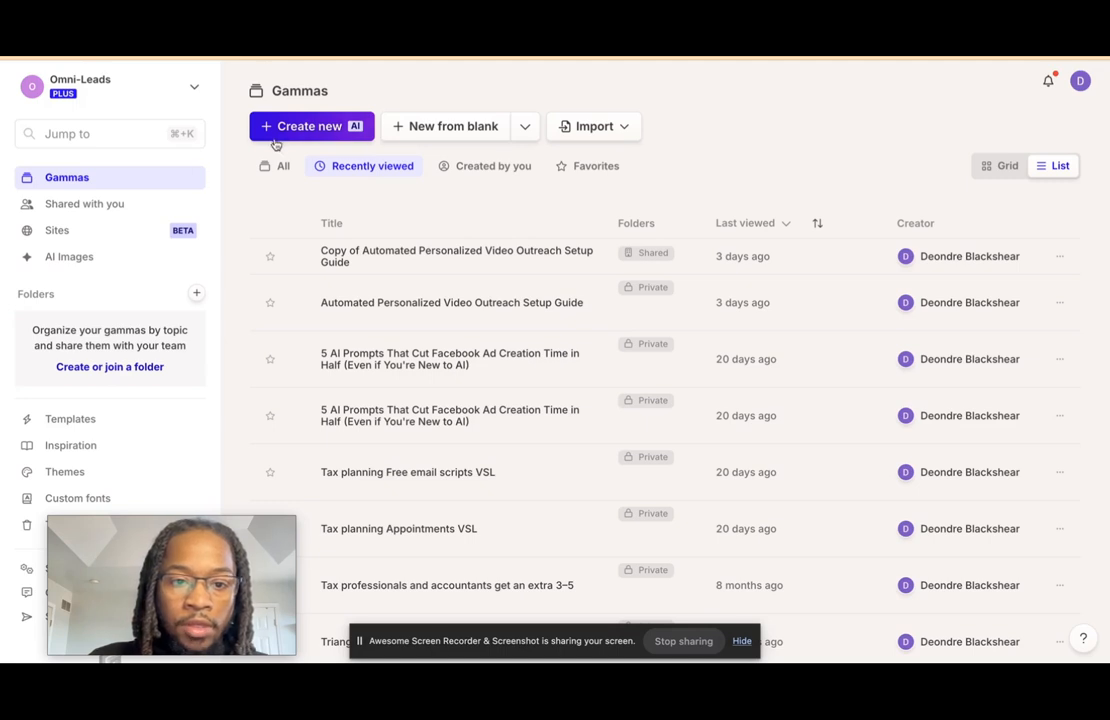
# - Start a new AI creation in Gamma and use the entire Automated Report text from Google Docs as its pasted-in content
pyautogui.click(280, 139)
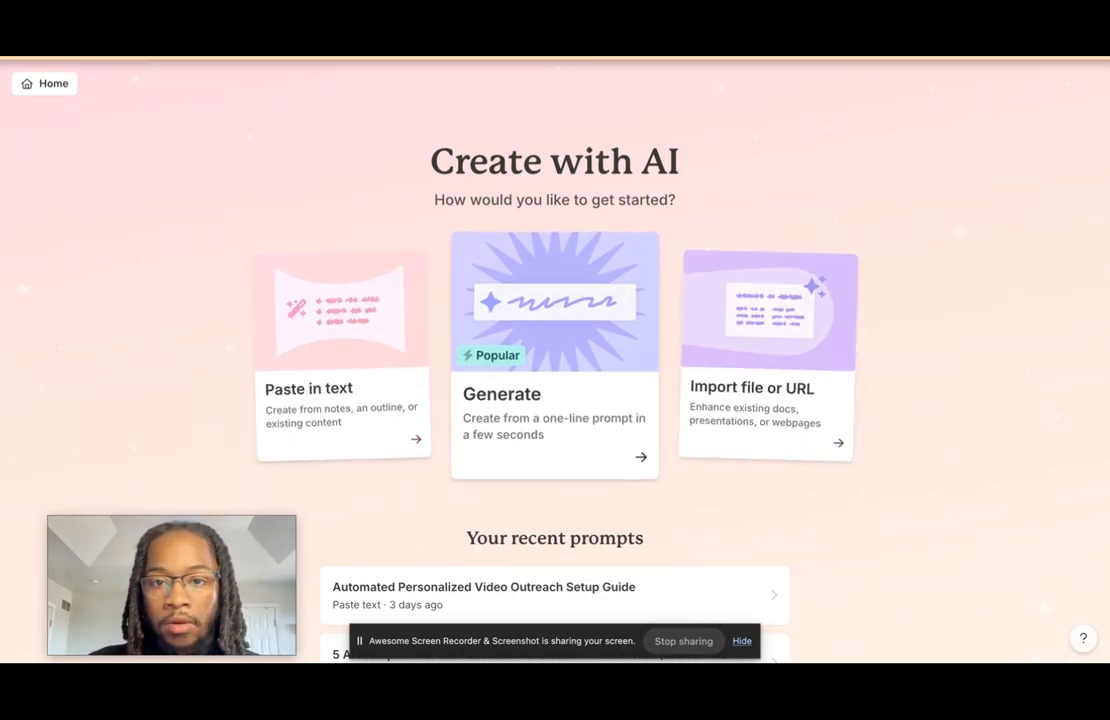
pyautogui.click(500, 58)
pyautogui.click(460, 359)
pyautogui.hotkey('ctrl', 'a')
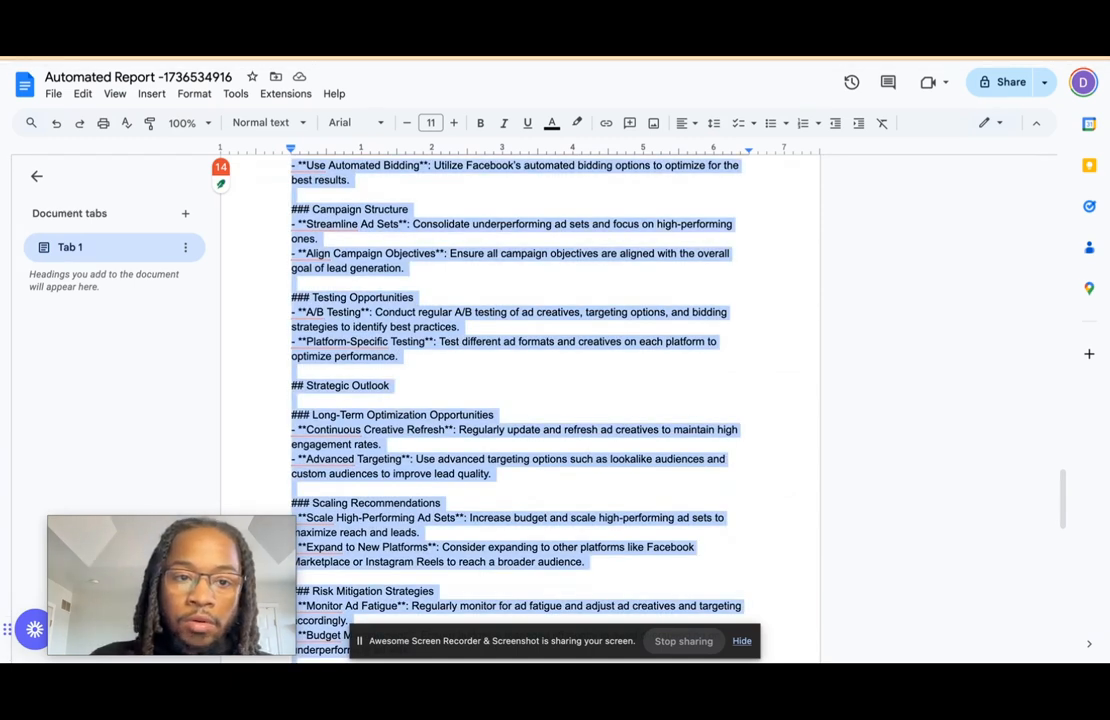
pyautogui.click(370, 58)
pyautogui.click(342, 333)
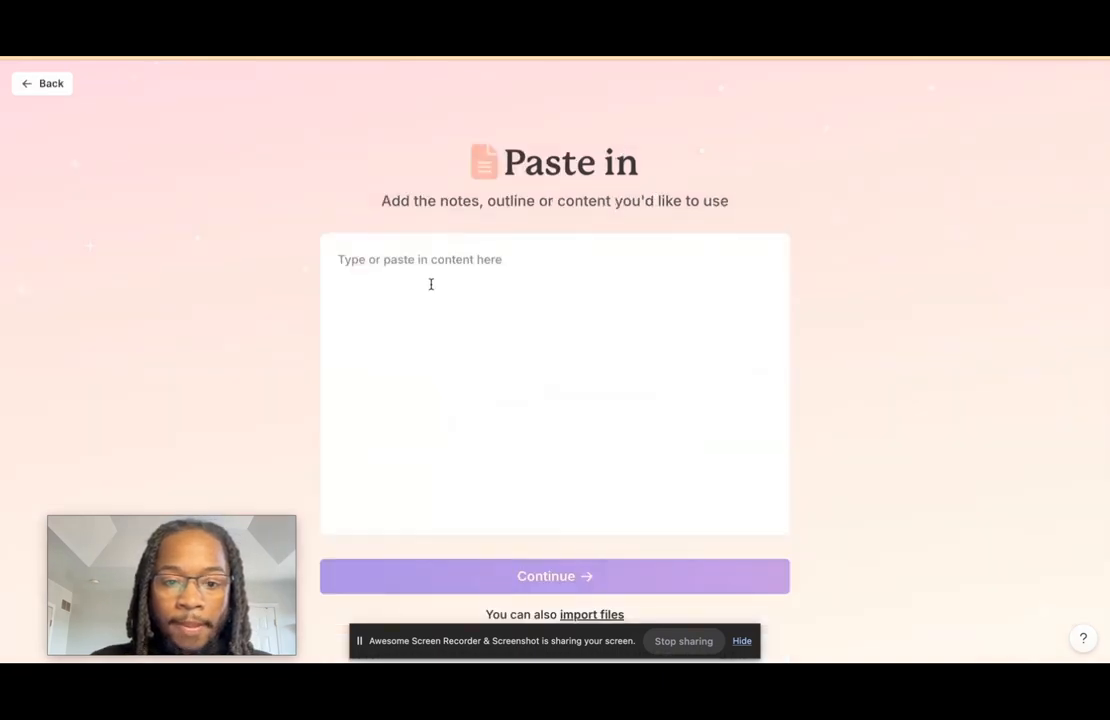
pyautogui.click(450, 284)
pyautogui.hotkey('ctrl', 'v')
# - Review the page style options, keep Presentation with the Default page style, and continue to the prompt editor
pyautogui.scroll(-5, 587, 290)
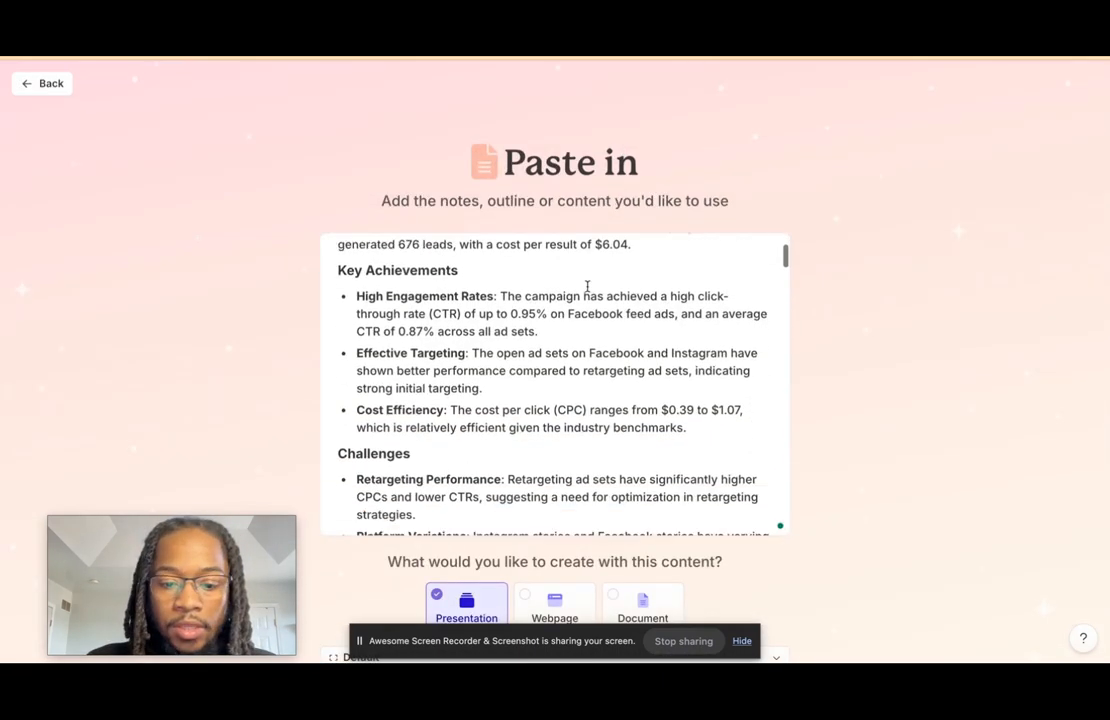
pyautogui.scroll(-2, 966, 354)
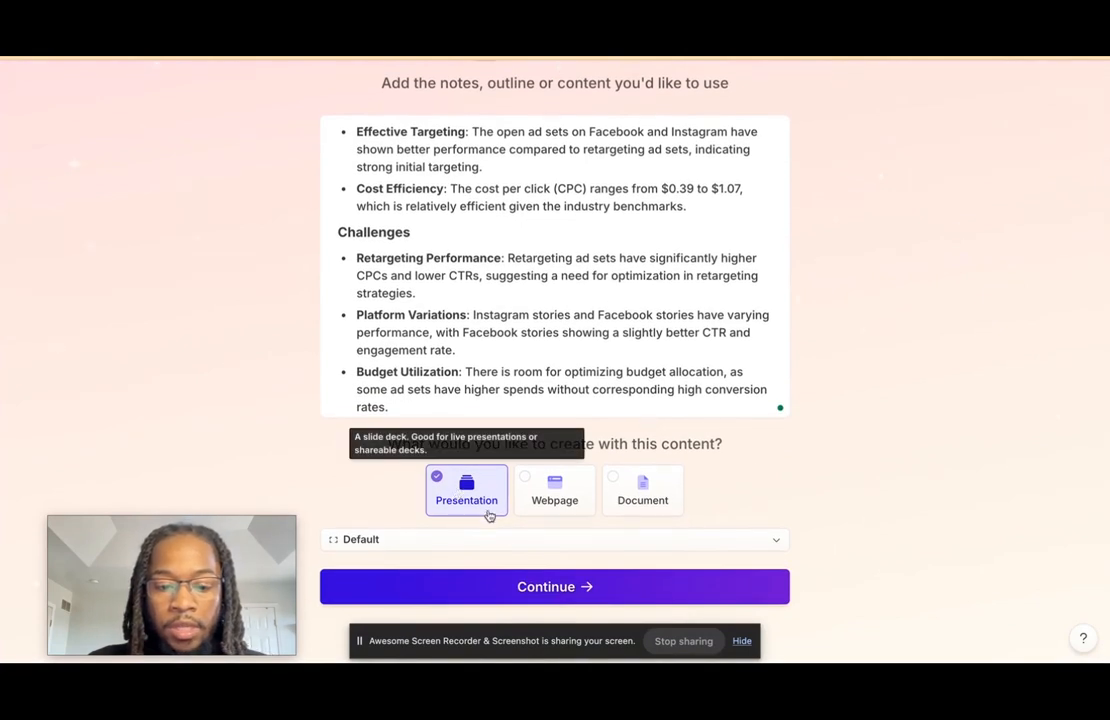
pyautogui.click(506, 539)
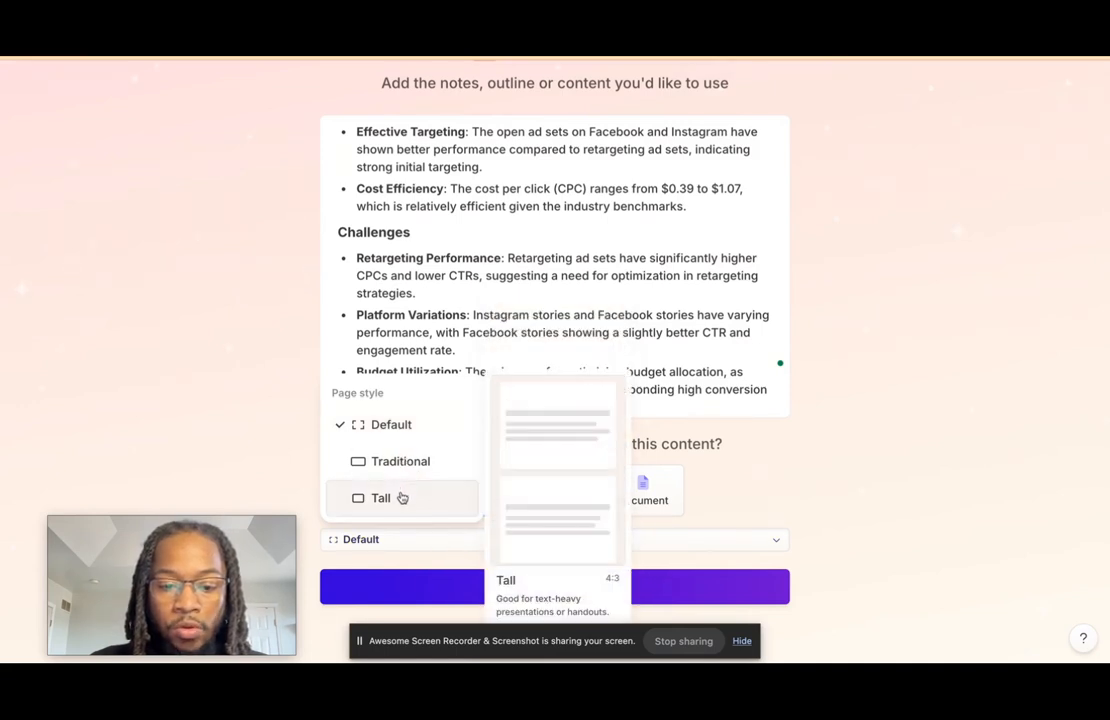
pyautogui.click(431, 562)
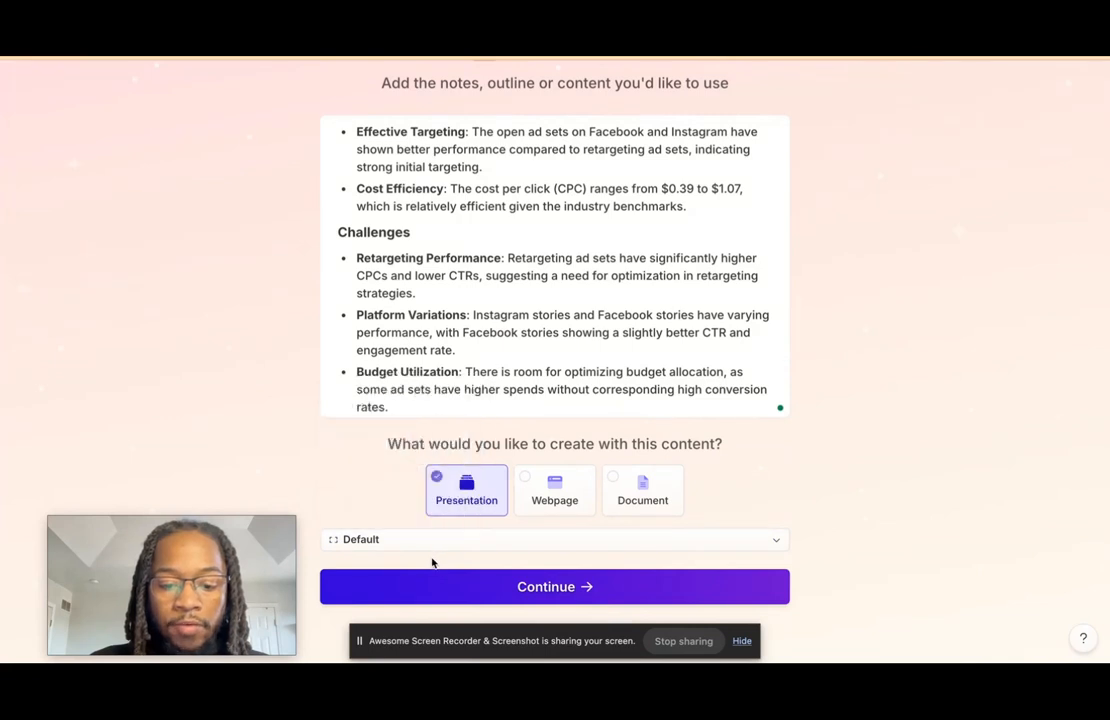
pyautogui.click(515, 590)
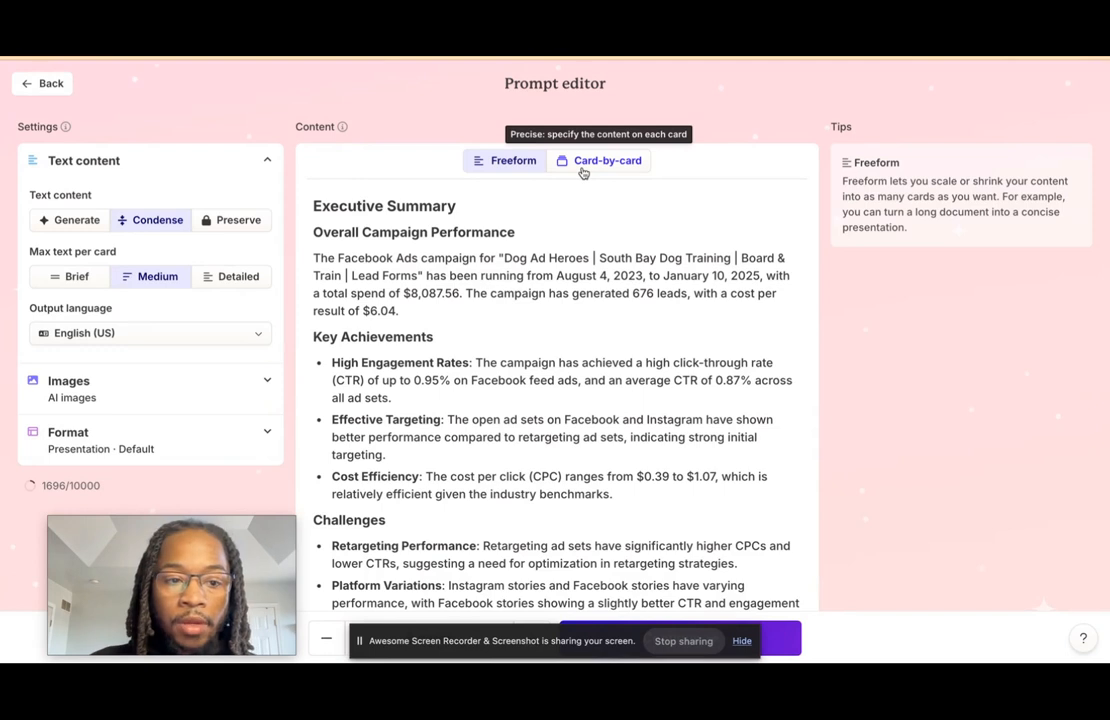
# - Switch the content to Card-by-card, set Text content to Preserve, and split the report automatically into cards
pyautogui.click(583, 170)
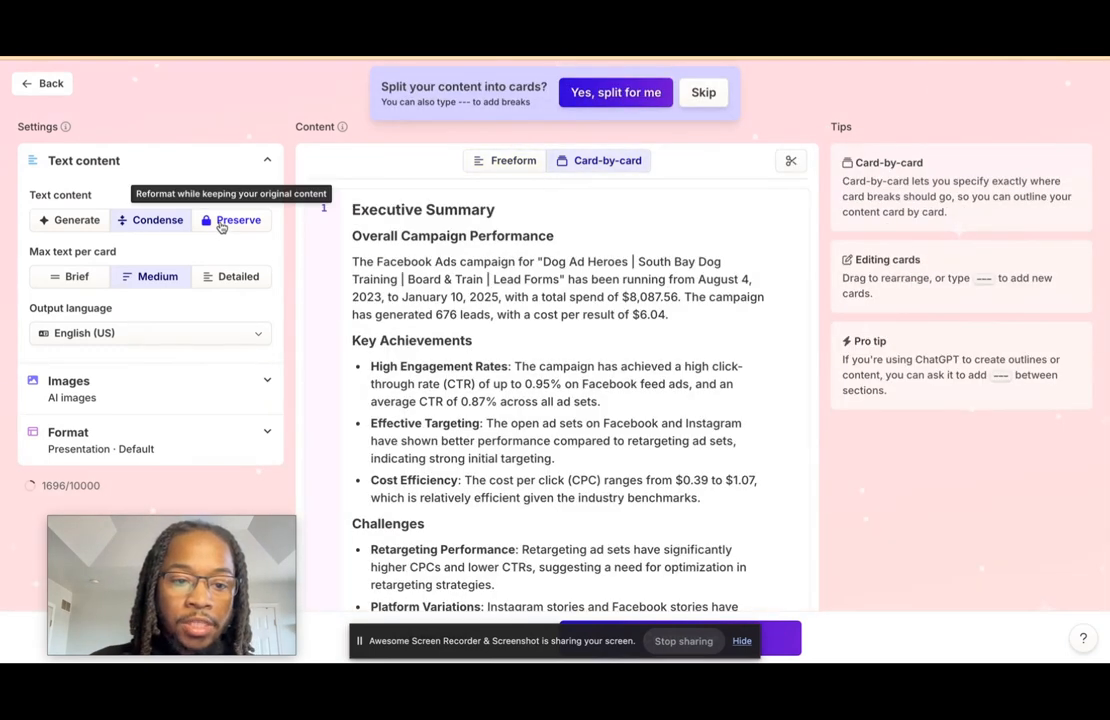
pyautogui.click(222, 224)
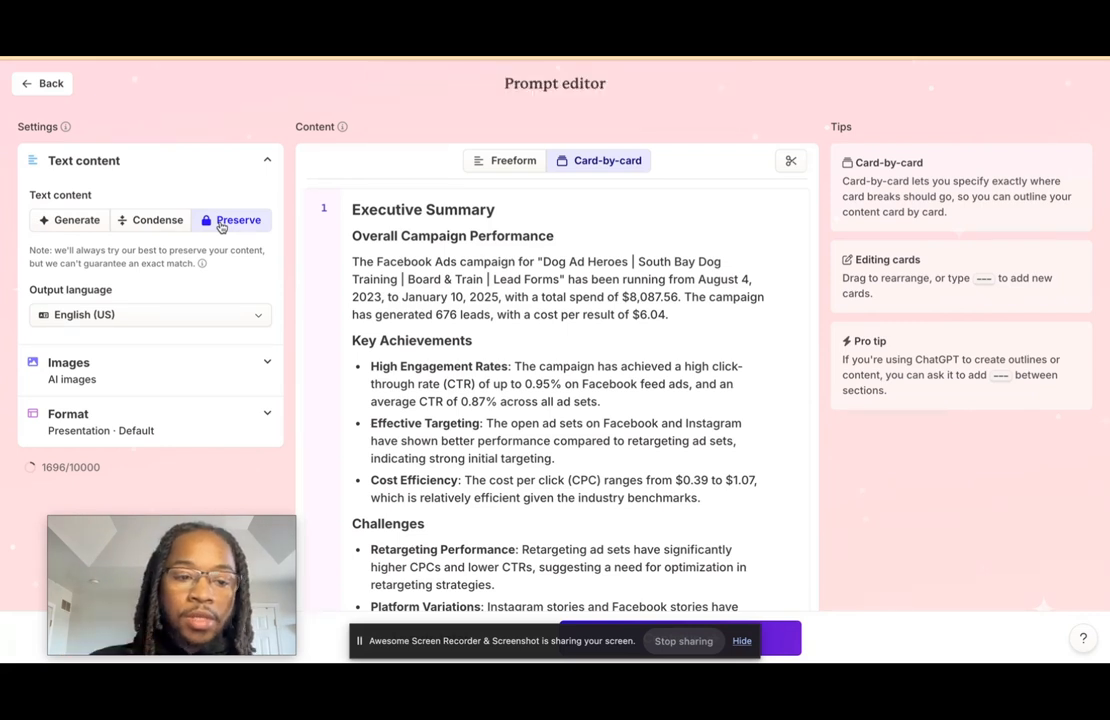
pyautogui.click(745, 641)
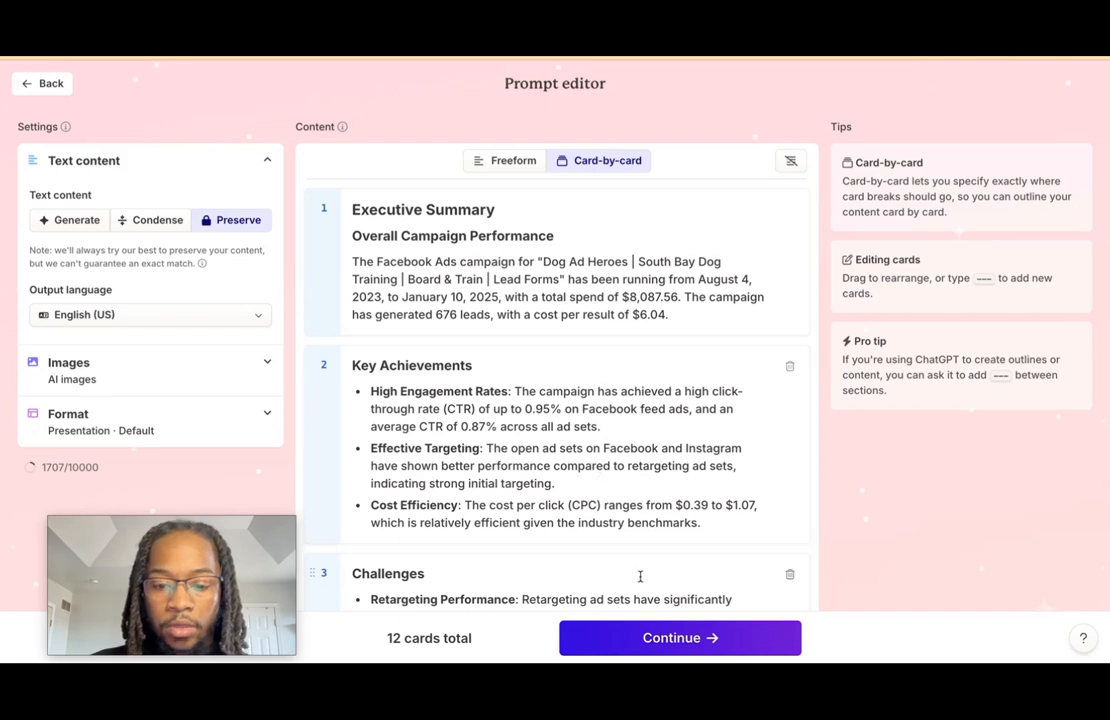
# - Continue from the prompt editor to the theme selection and browse the standard themes
pyautogui.click(676, 634)
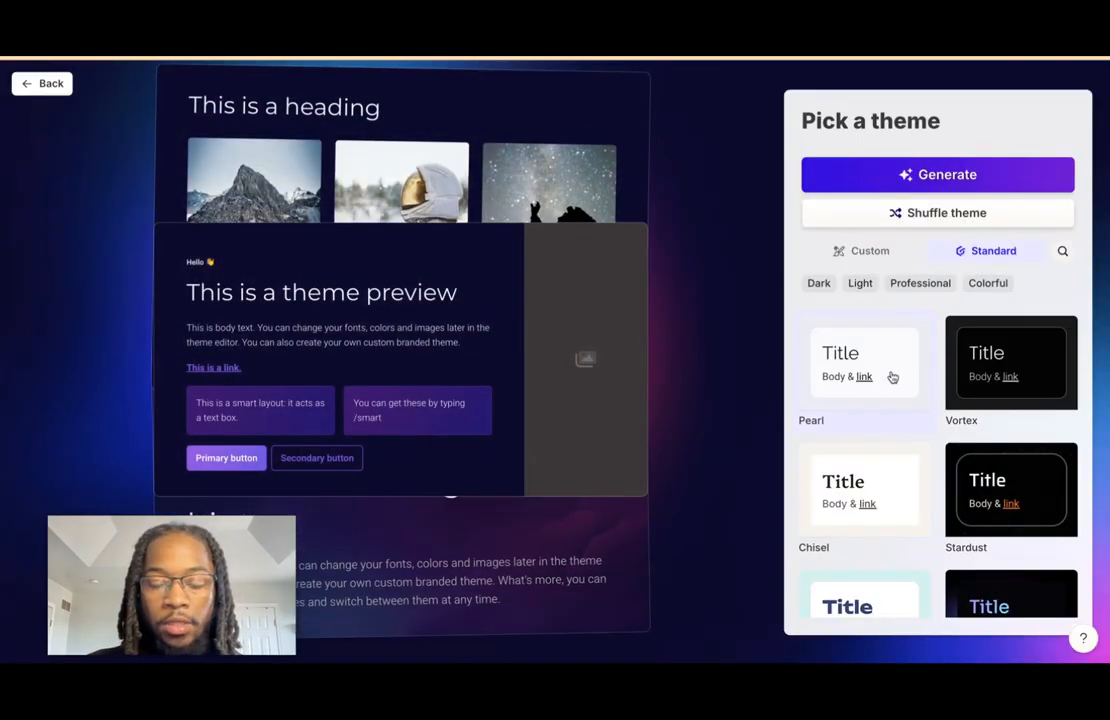
pyautogui.scroll(-5, 892, 376)
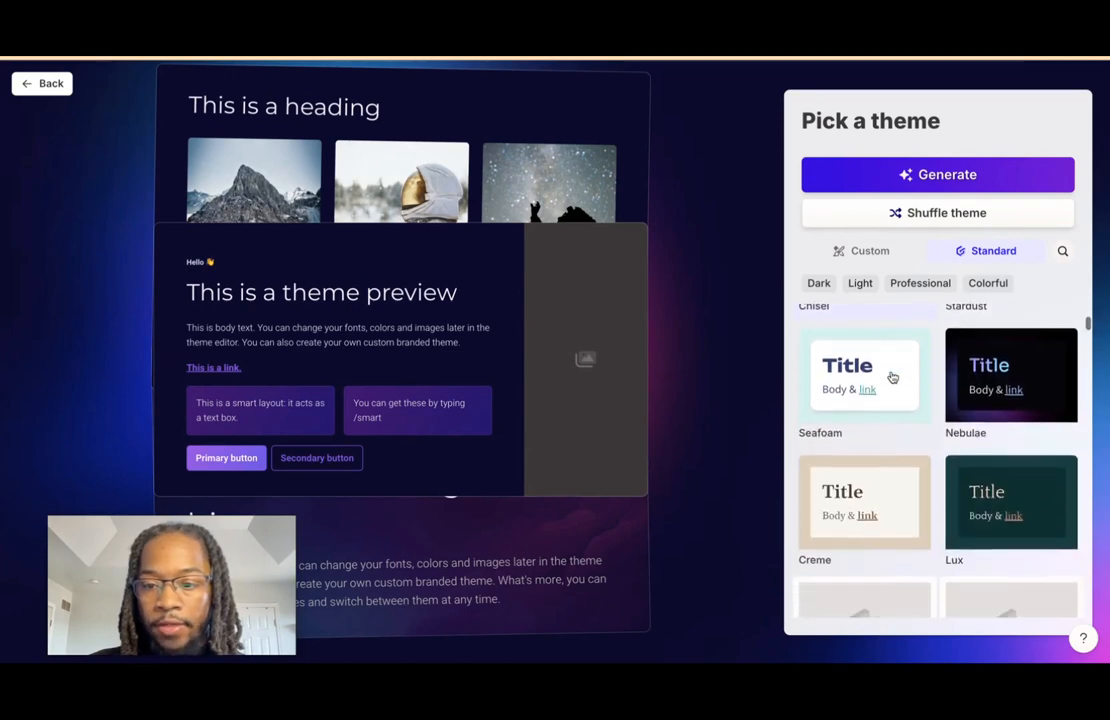
pyautogui.scroll(-9, 892, 376)
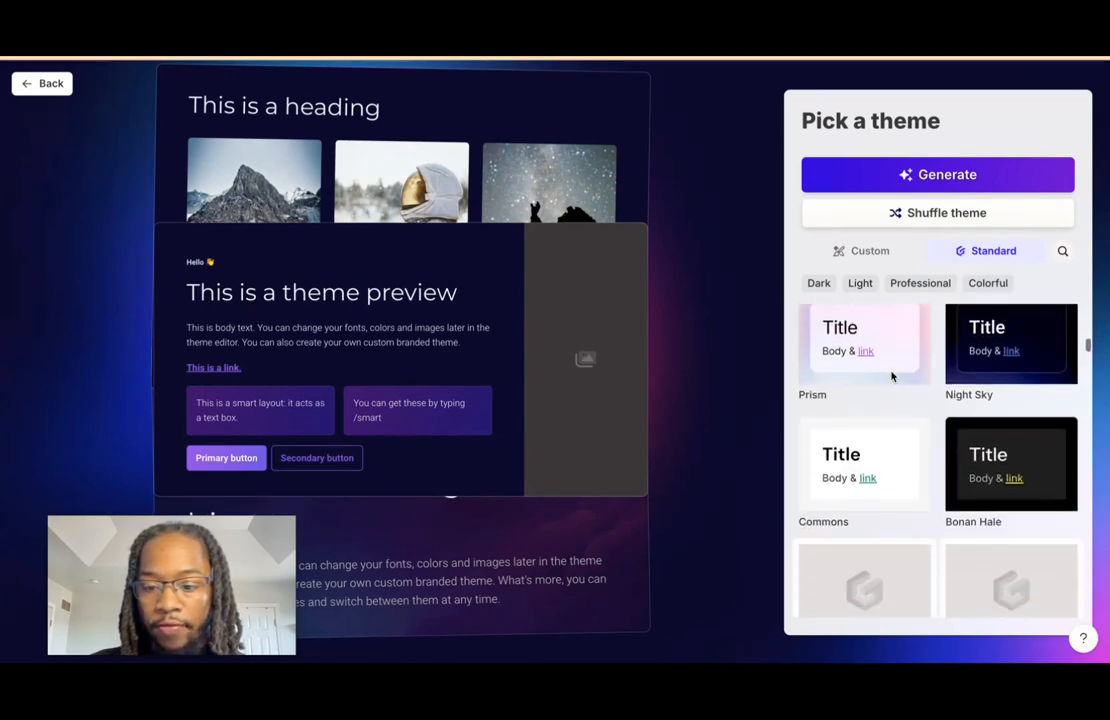
pyautogui.scroll(15, 892, 376)
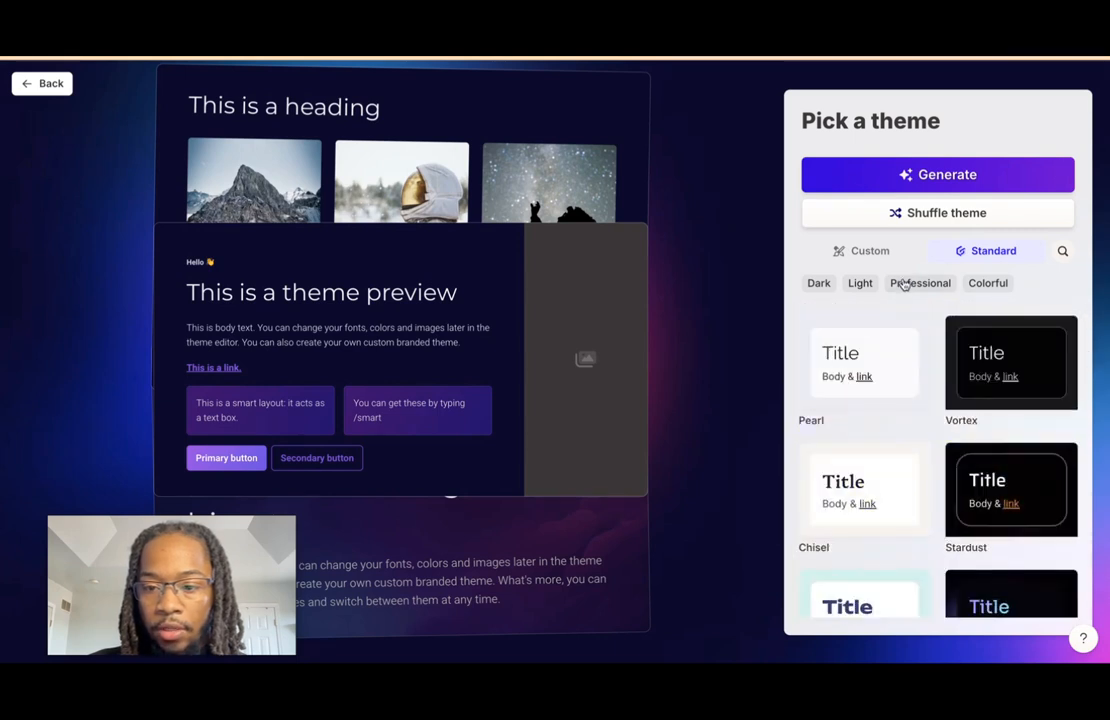
# - Choose the Lavender theme from the Professional themes and generate the presentation
pyautogui.click(904, 285)
pyautogui.scroll(-5, 898, 459)
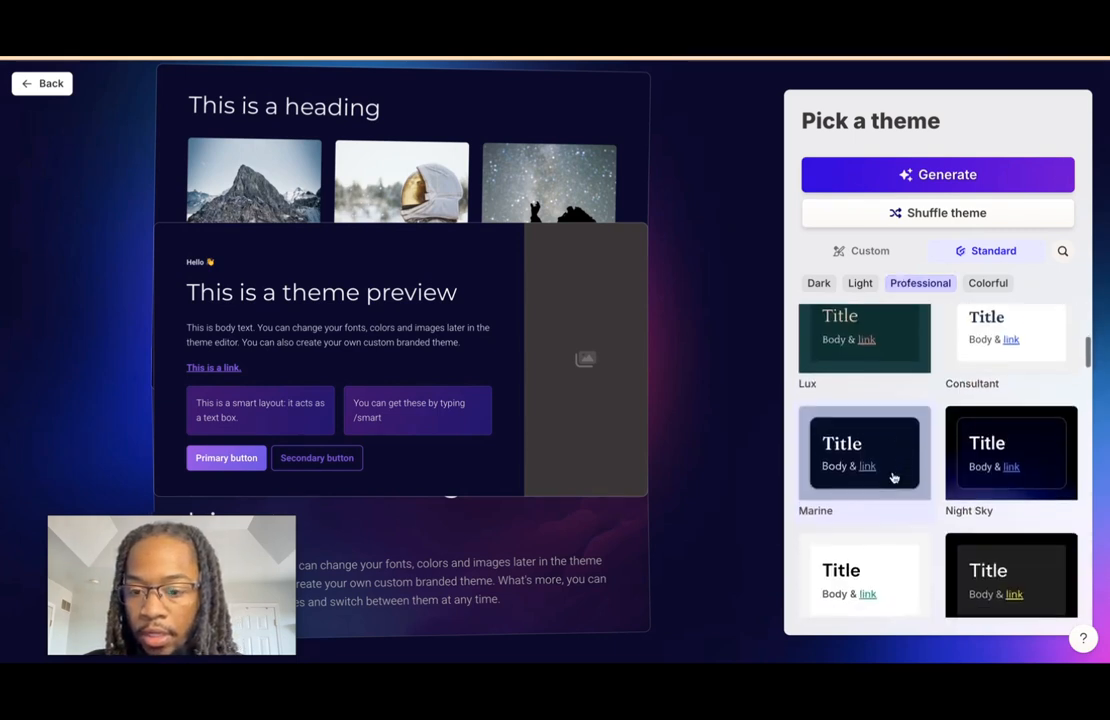
pyautogui.scroll(-3, 894, 478)
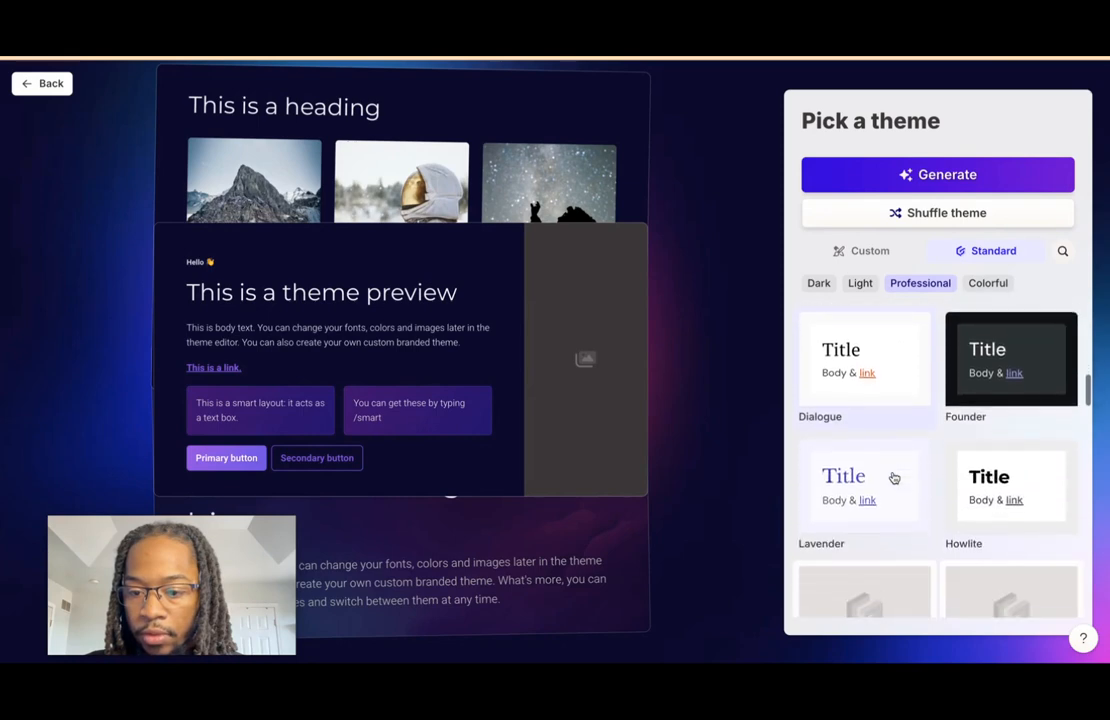
pyautogui.scroll(-2, 894, 478)
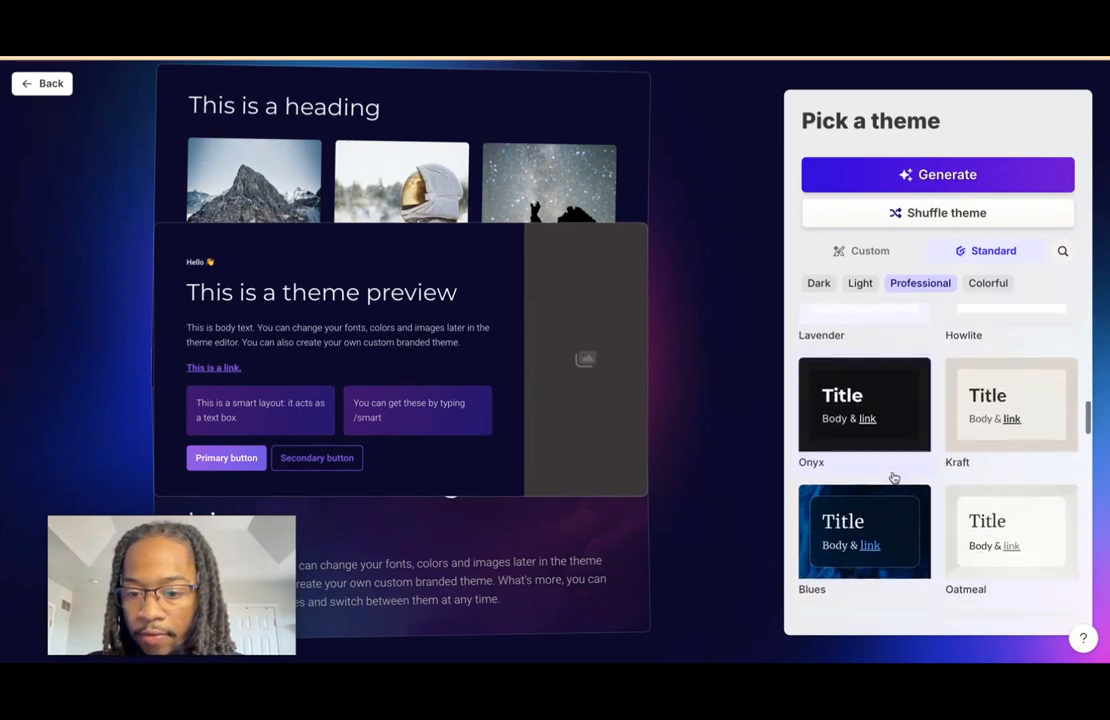
pyautogui.scroll(3, 892, 478)
pyautogui.click(893, 450)
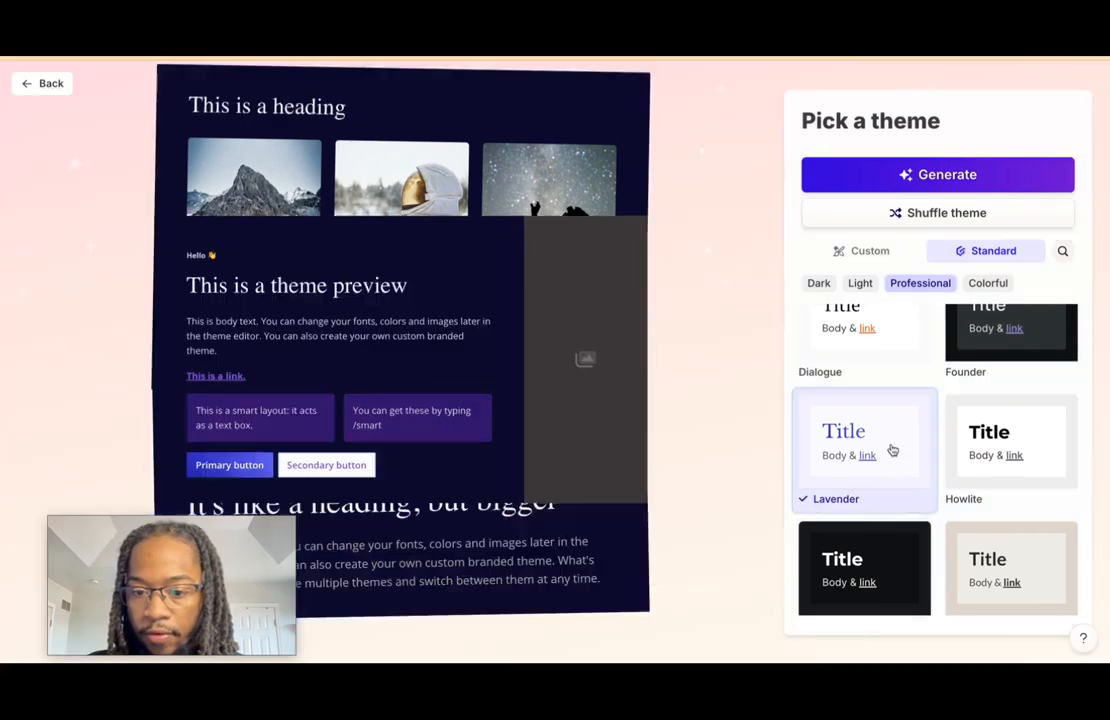
pyautogui.click(883, 174)
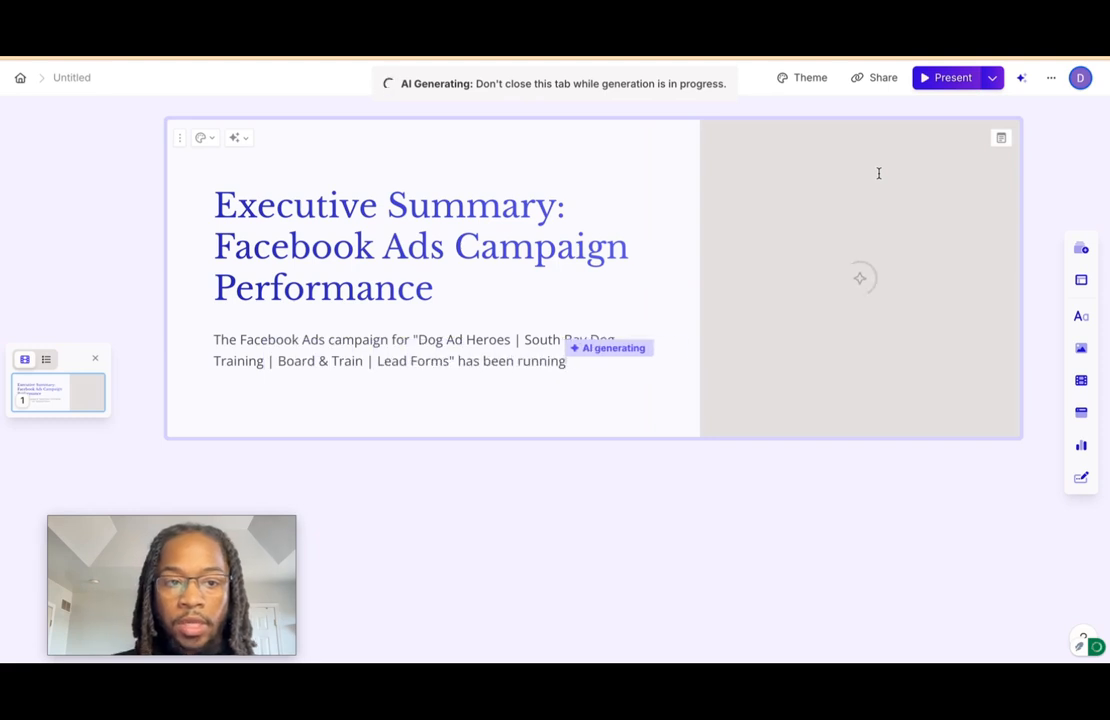